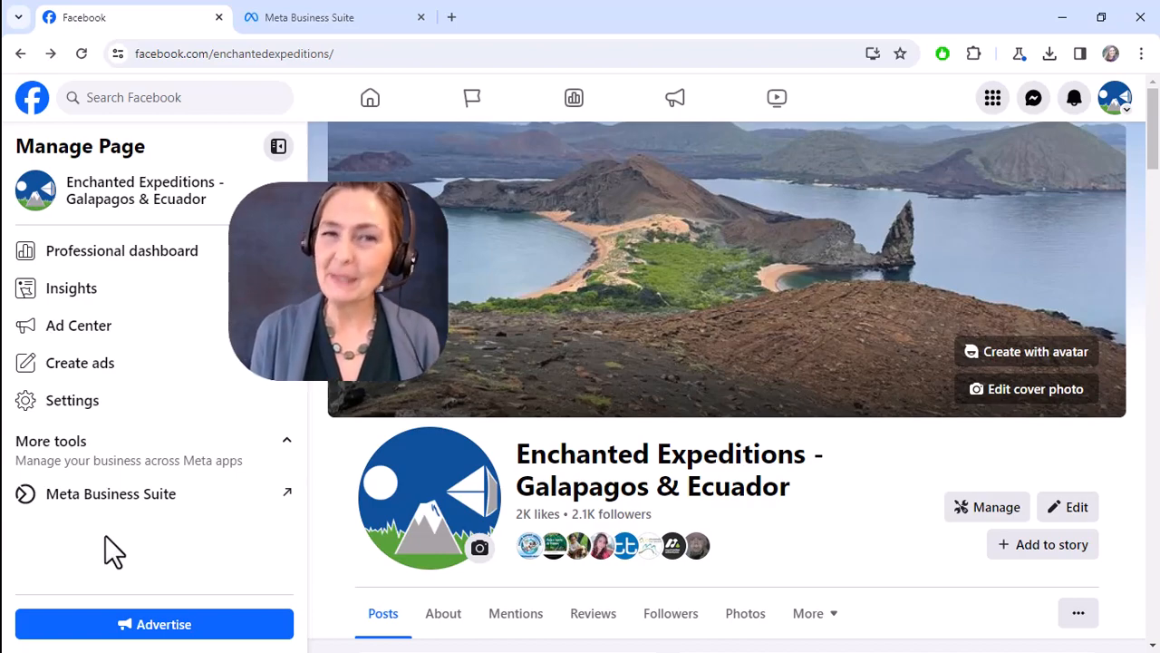
# - Switch to Meta Business Suite and create a new post, checking that both the Facebook and Instagram accounts are selected
pyautogui.click(330, 14)
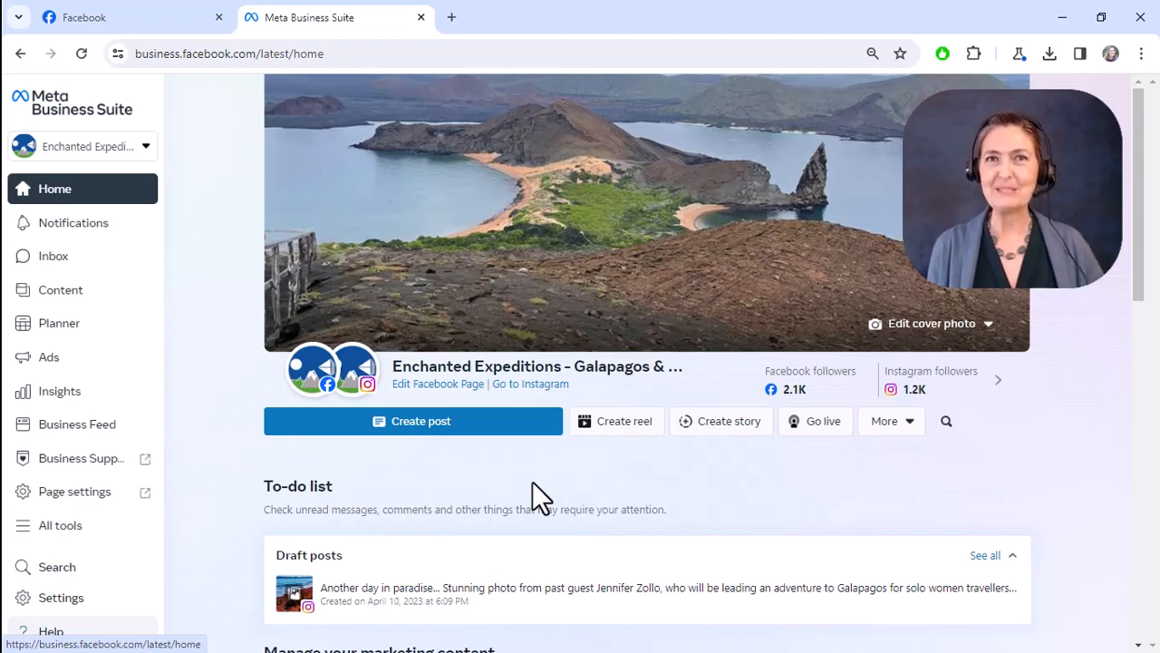
pyautogui.click(484, 426)
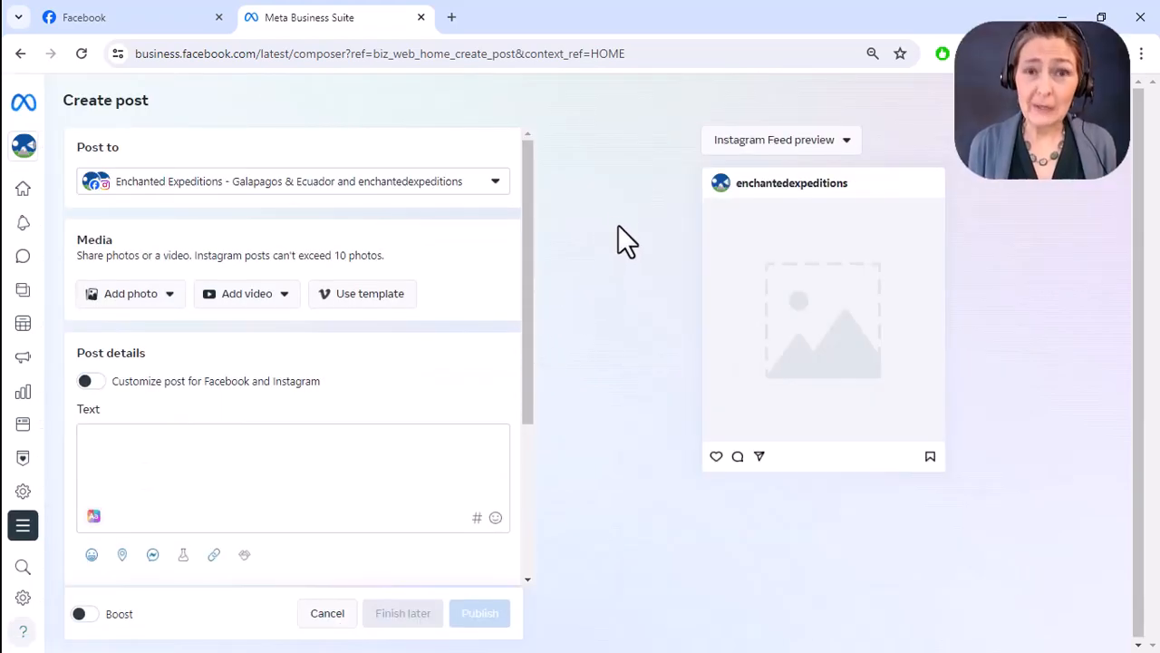
pyautogui.click(499, 182)
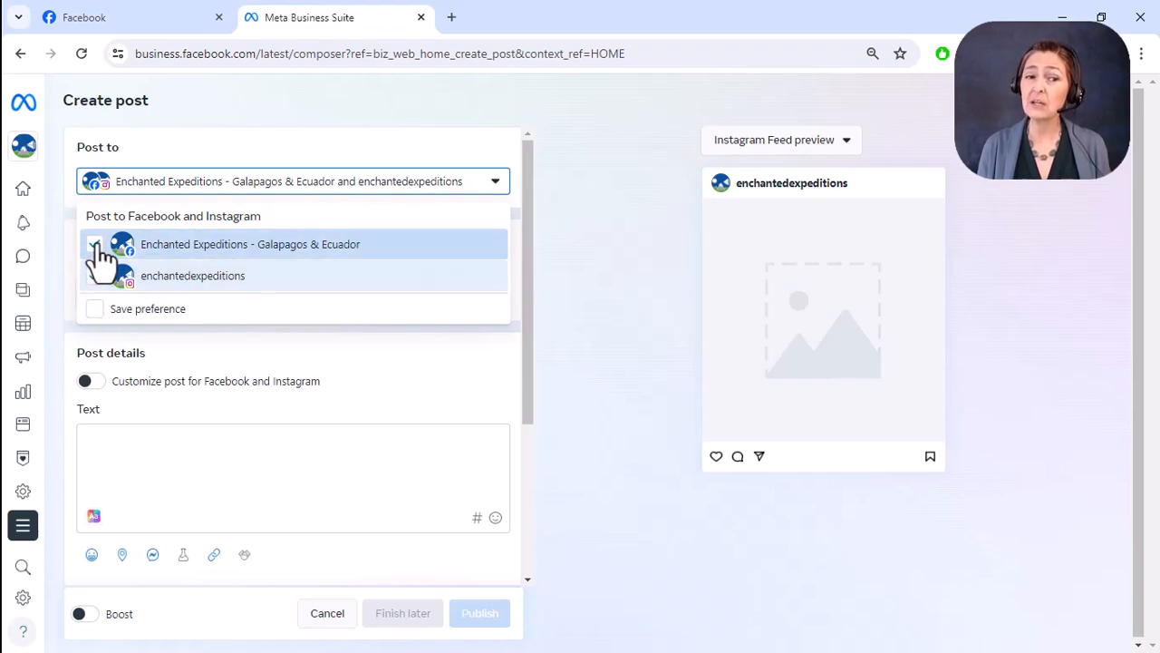
pyautogui.scroll(-5, 482, 345)
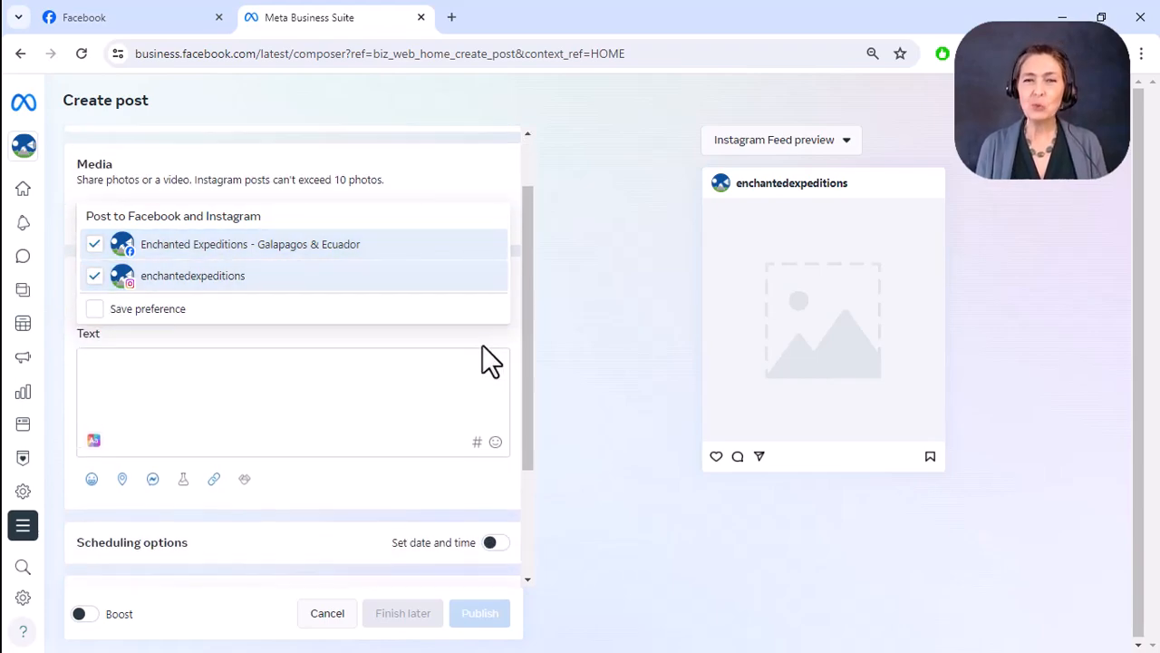
pyautogui.scroll(5, 555, 325)
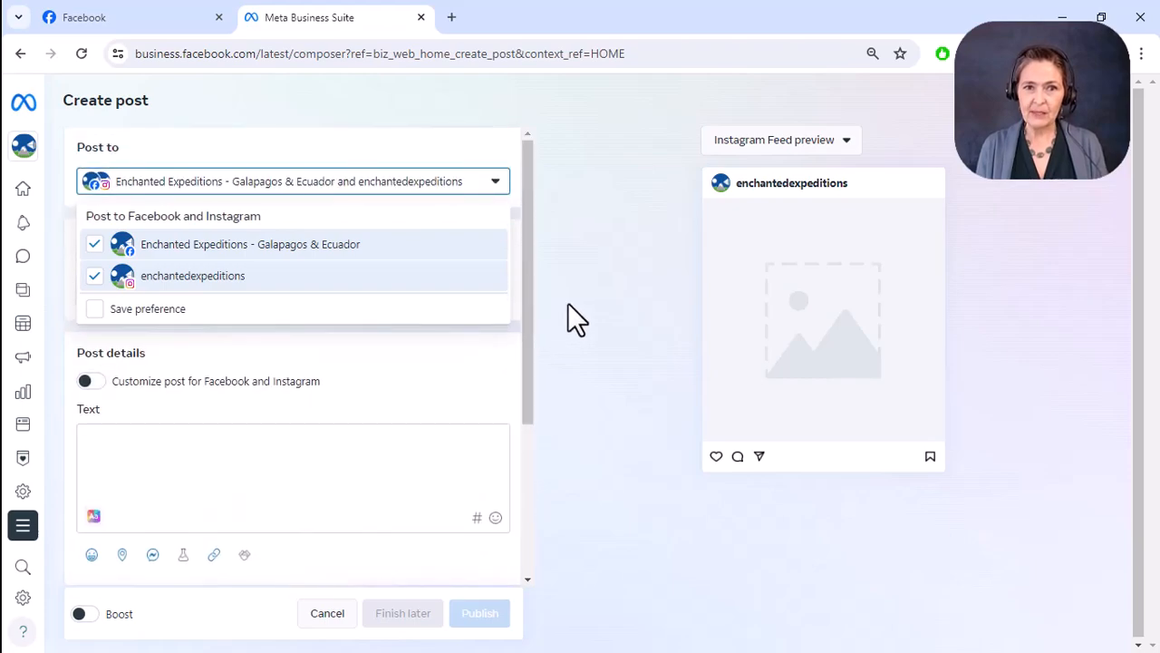
pyautogui.click(593, 254)
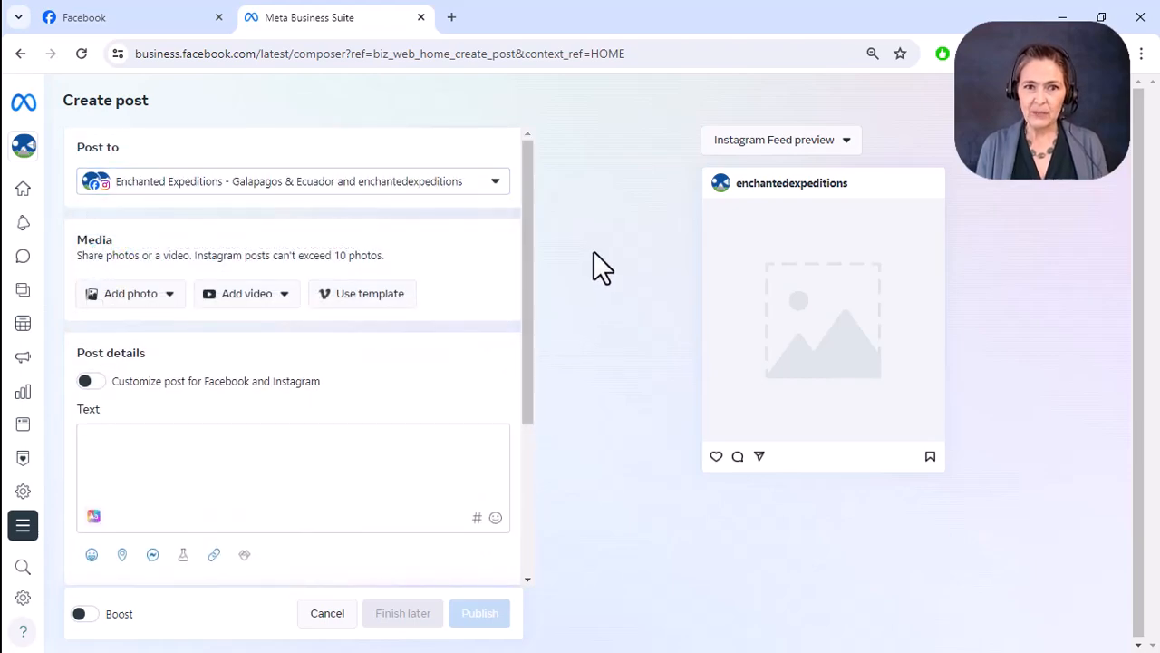
# - Upload the photo BLUE FOOTED BOOBIES.jpg from the desktop's Misc media folder to the post
pyautogui.click(164, 313)
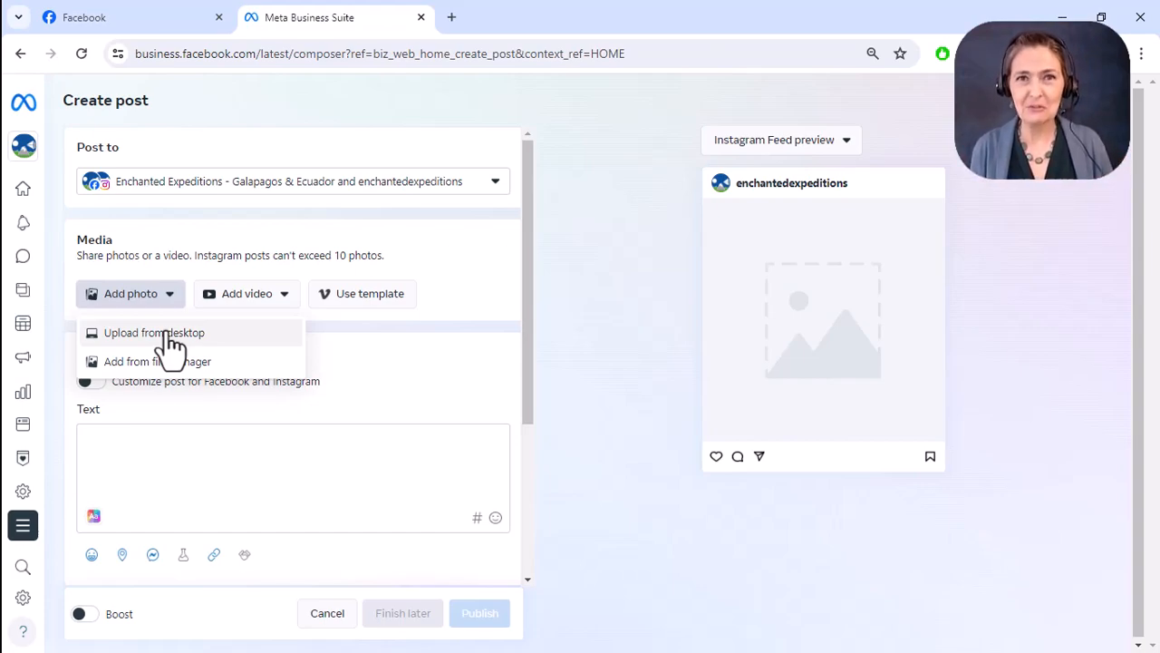
pyautogui.click(167, 333)
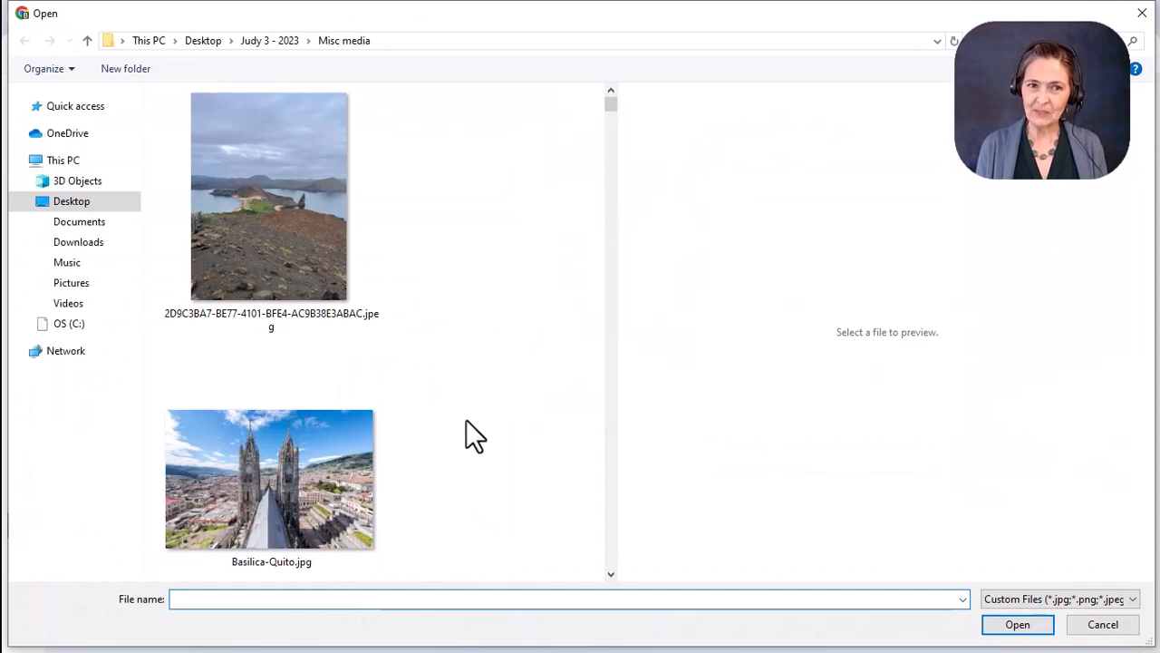
pyautogui.scroll(-3, 499, 441)
pyautogui.scroll(-4, 499, 442)
pyautogui.scroll(2, 499, 442)
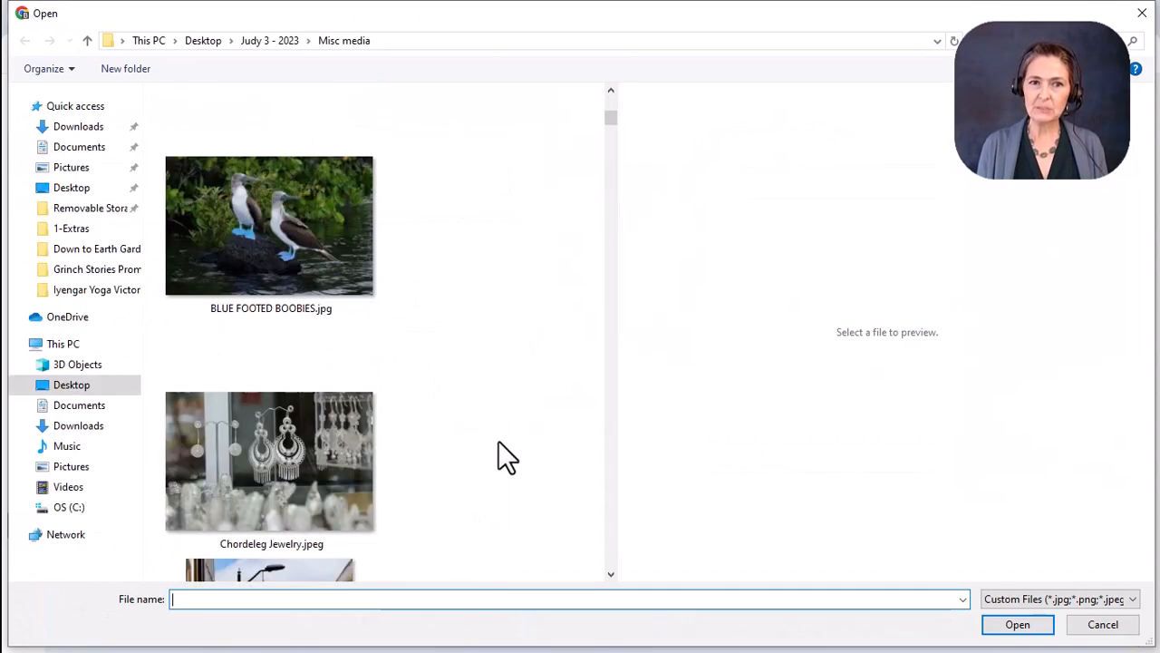
pyautogui.doubleClick(301, 220)
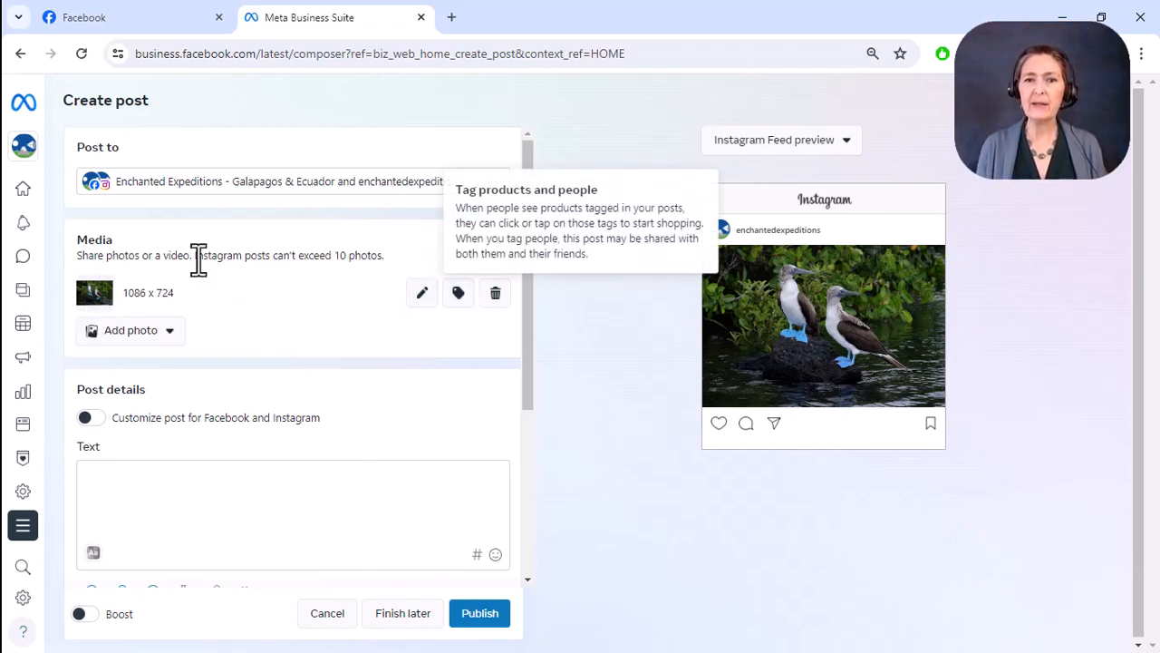
# - Crop the boobies photo to Square 1:1, positioning the frame around both birds, and apply the edit
pyautogui.click(422, 295)
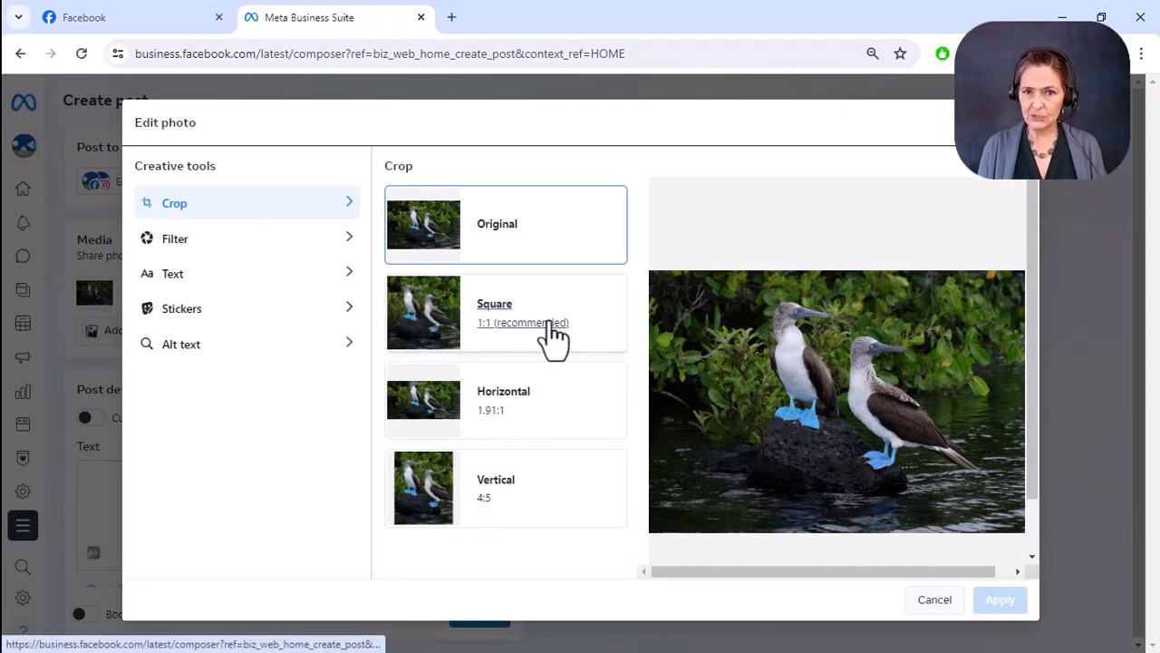
pyautogui.click(445, 331)
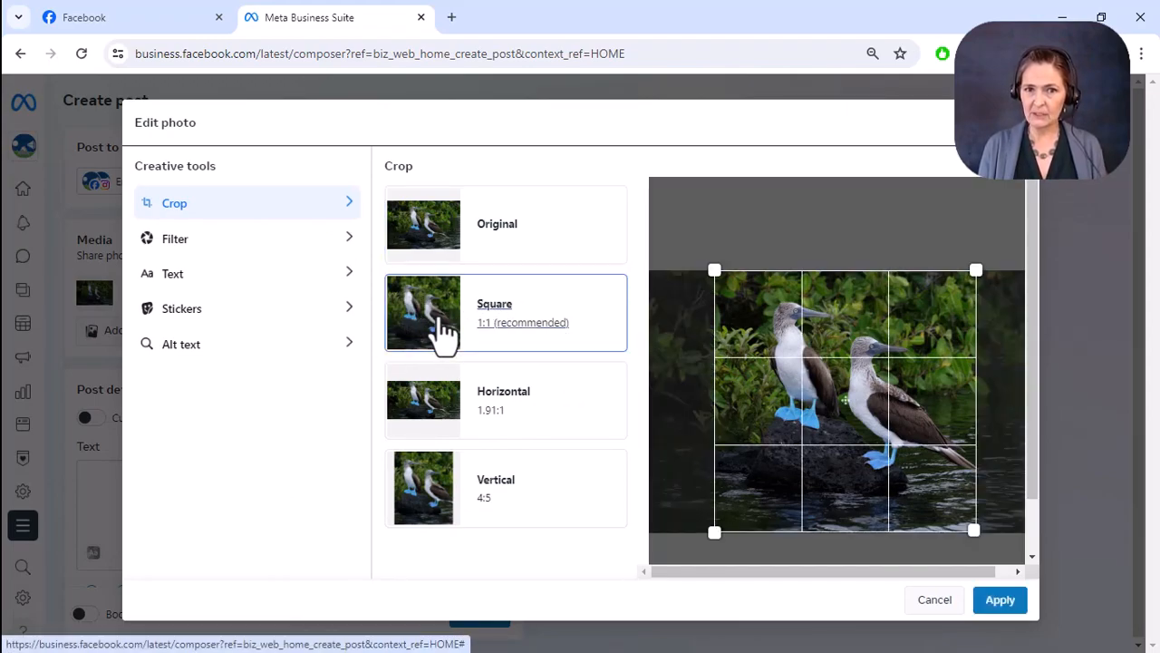
pyautogui.moveTo(894, 363); pyautogui.dragTo(879, 382)
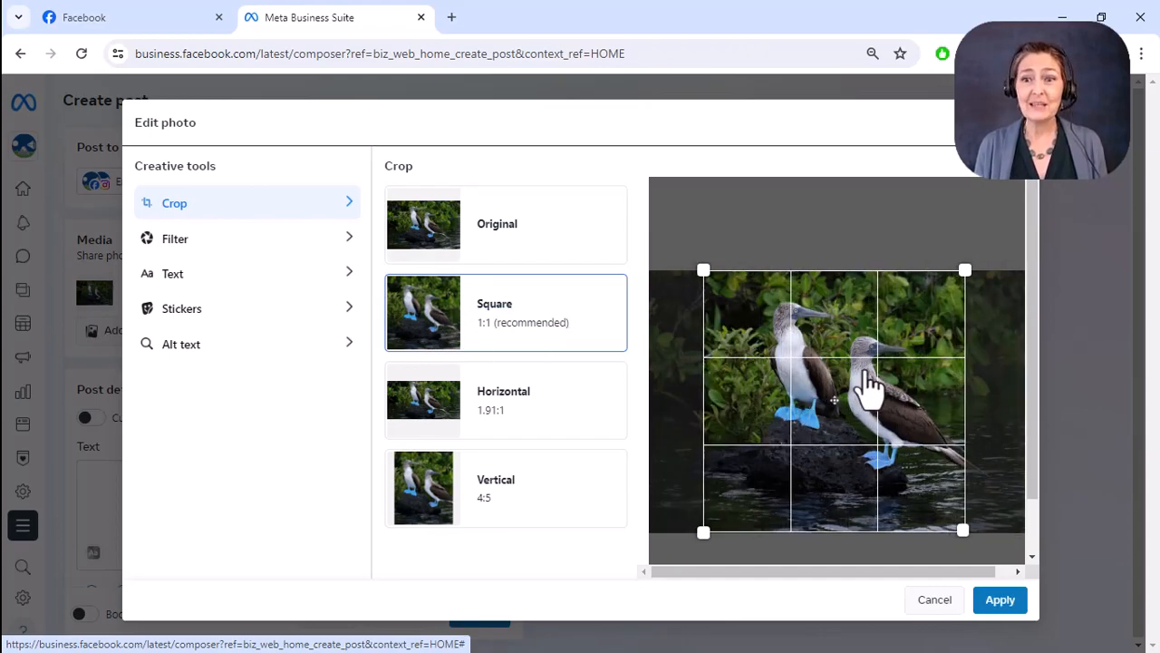
pyautogui.moveTo(967, 288); pyautogui.dragTo(978, 258)
pyautogui.moveTo(829, 357); pyautogui.dragTo(866, 361)
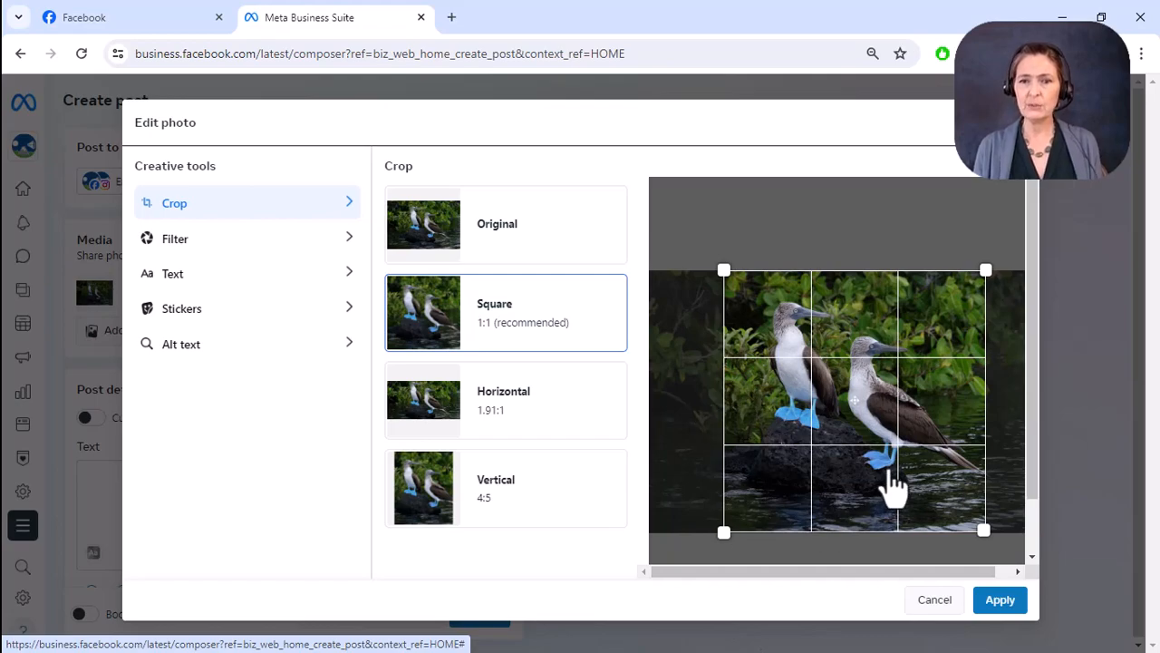
pyautogui.click(1000, 600)
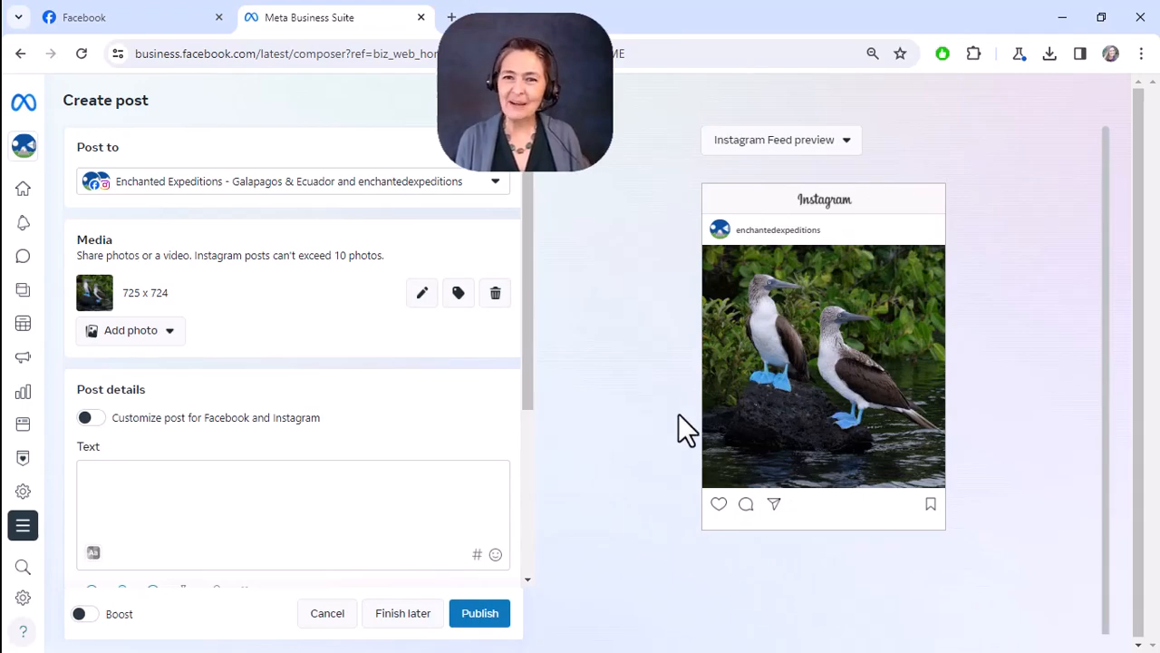
# - Compare the post's Facebook Feed preview with its Instagram Feed preview
pyautogui.click(847, 142)
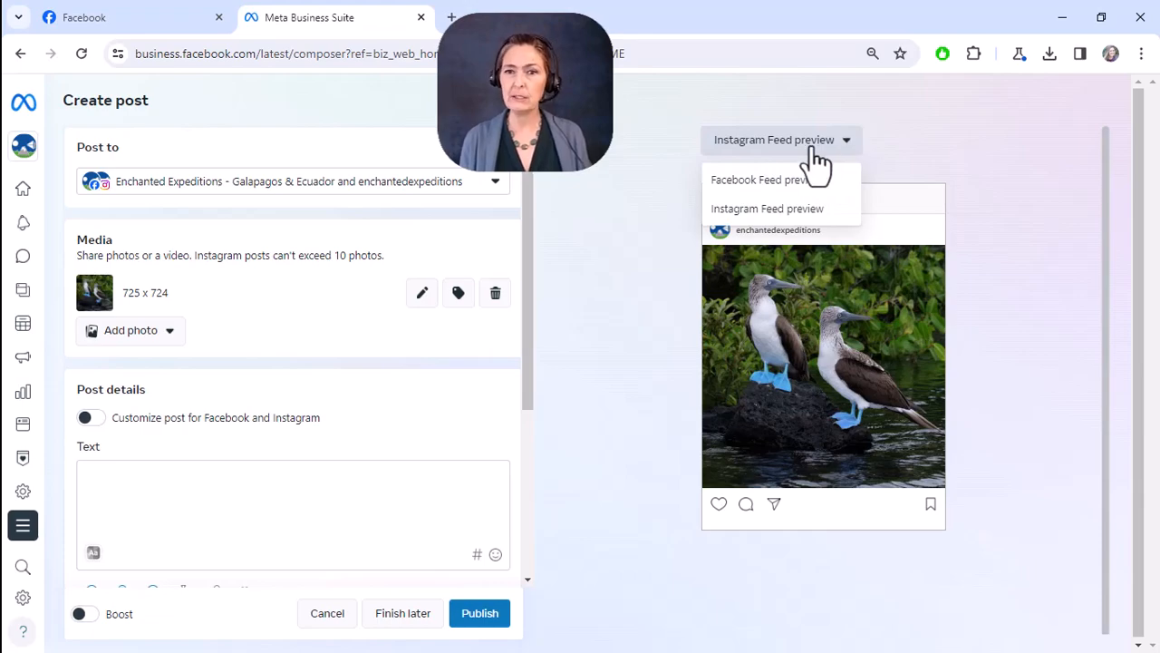
pyautogui.click(773, 181)
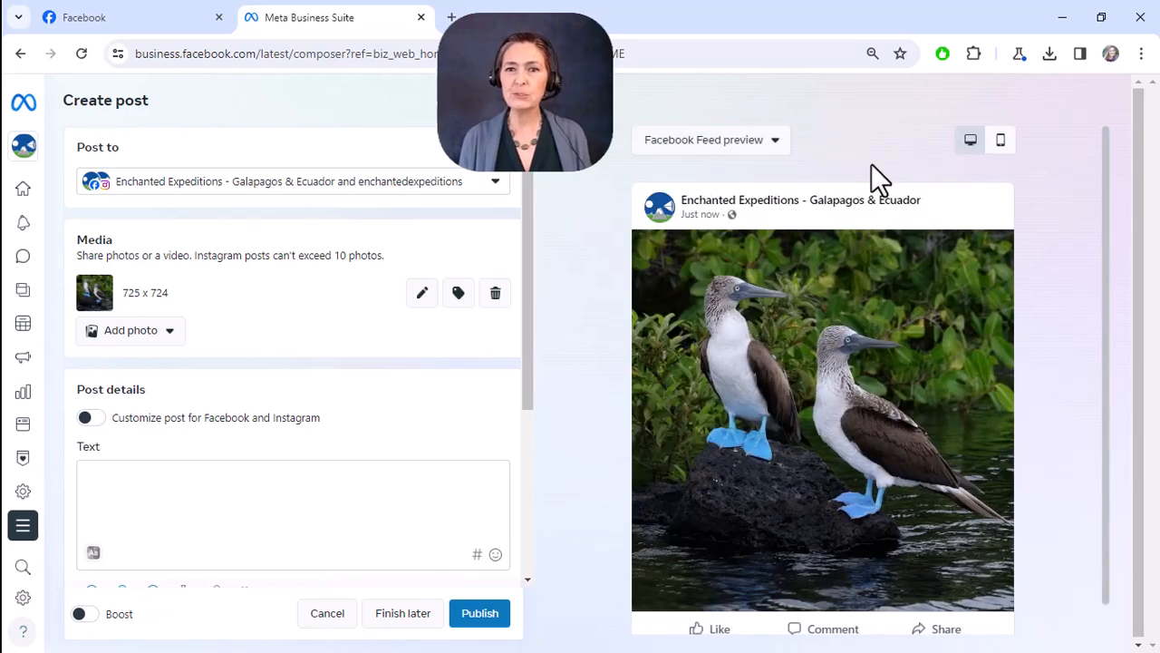
pyautogui.scroll(-2, 1048, 464)
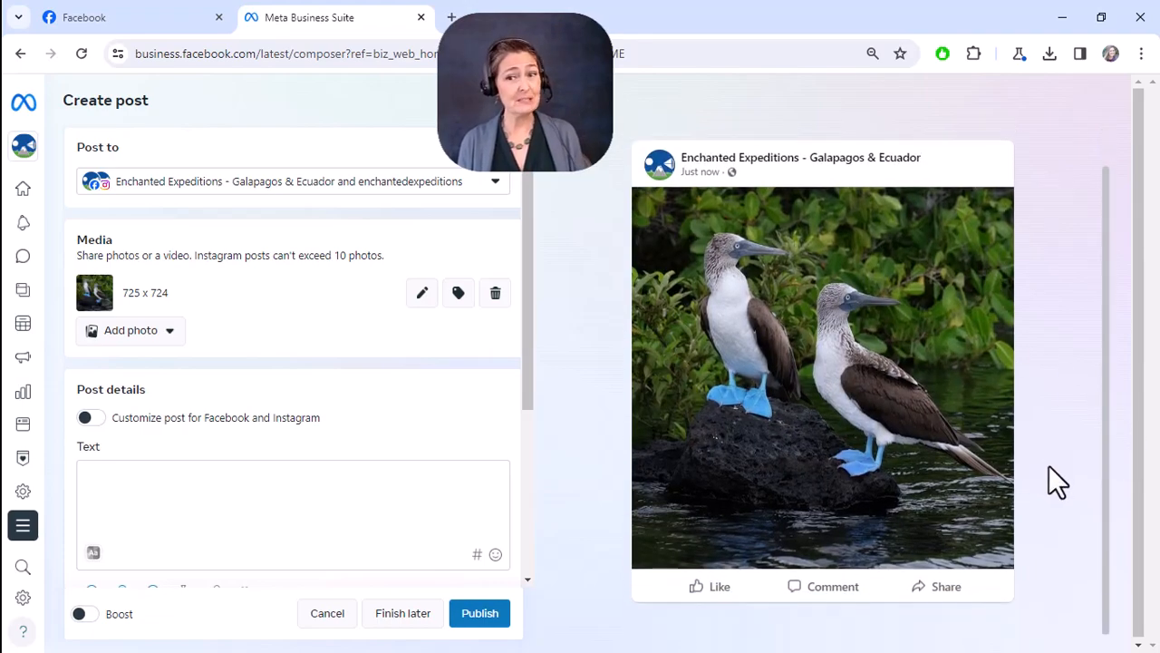
pyautogui.scroll(2, 1052, 469)
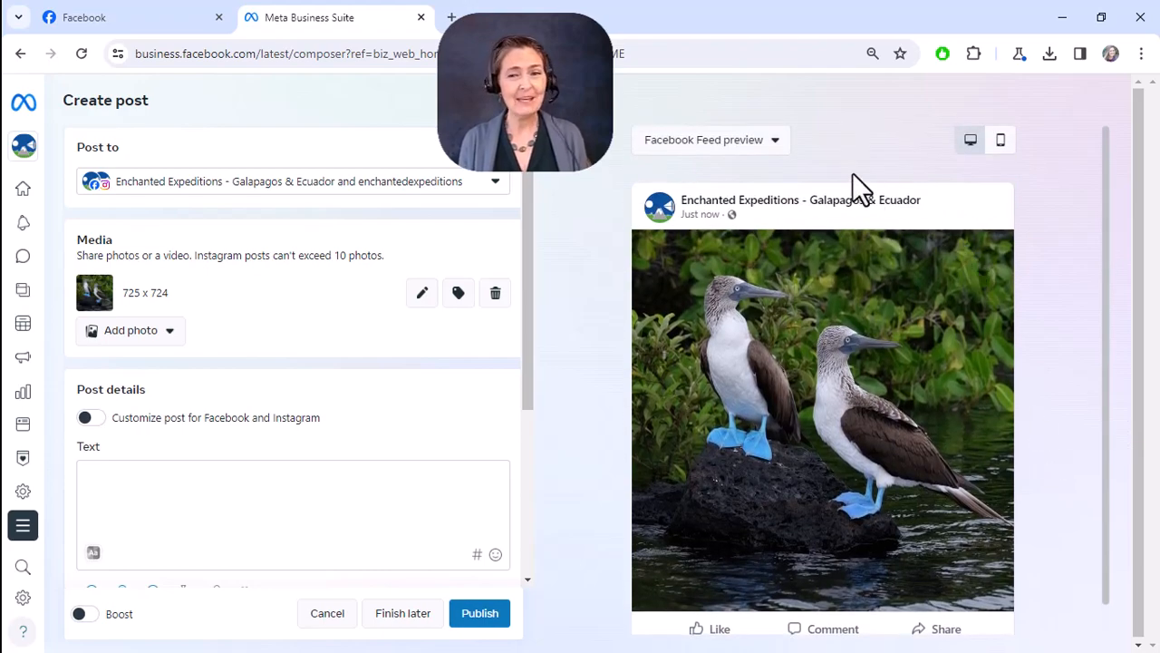
pyautogui.click(753, 145)
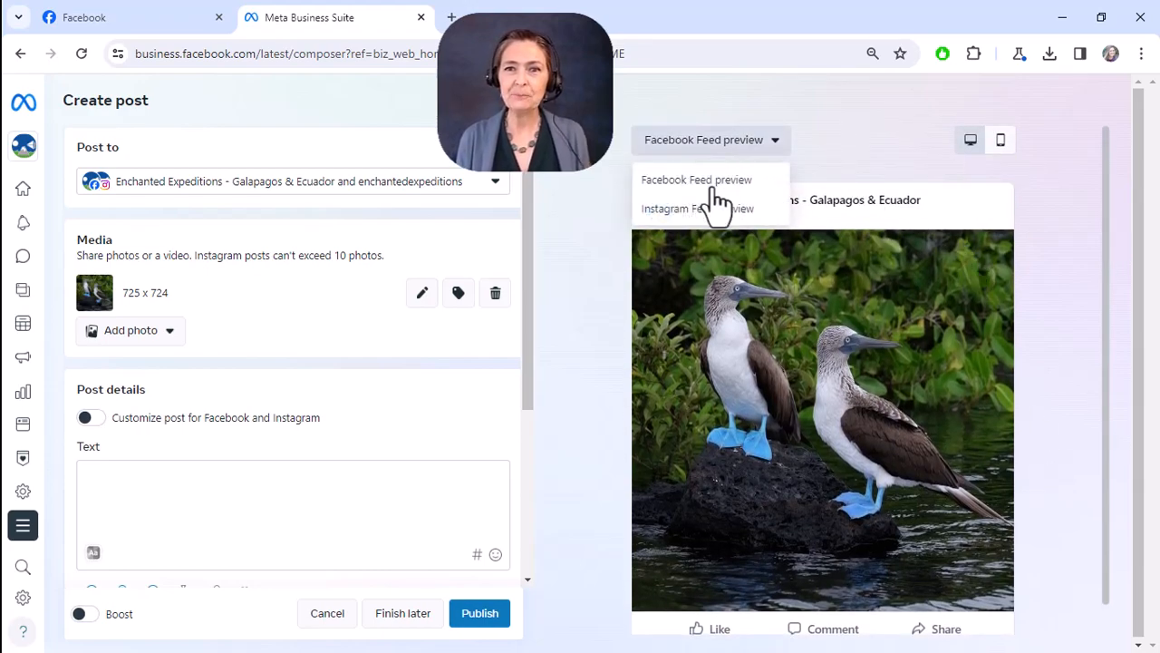
pyautogui.click(692, 211)
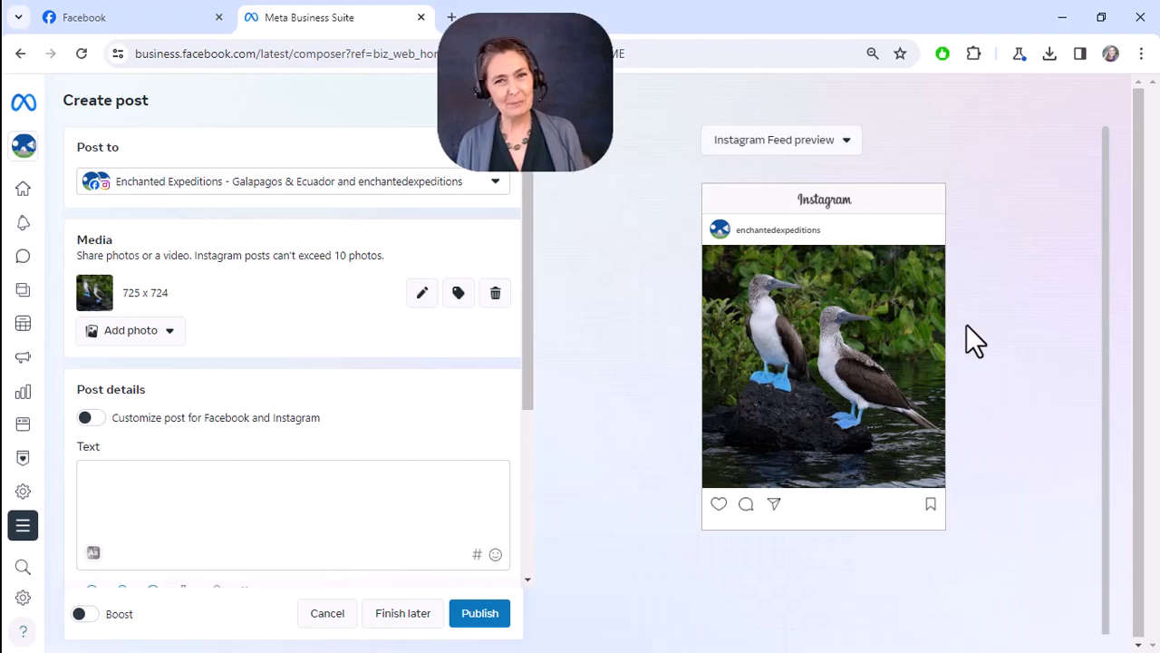
# - Check the mobile version of the Facebook Feed preview and return to the Instagram Feed preview
pyautogui.click(832, 143)
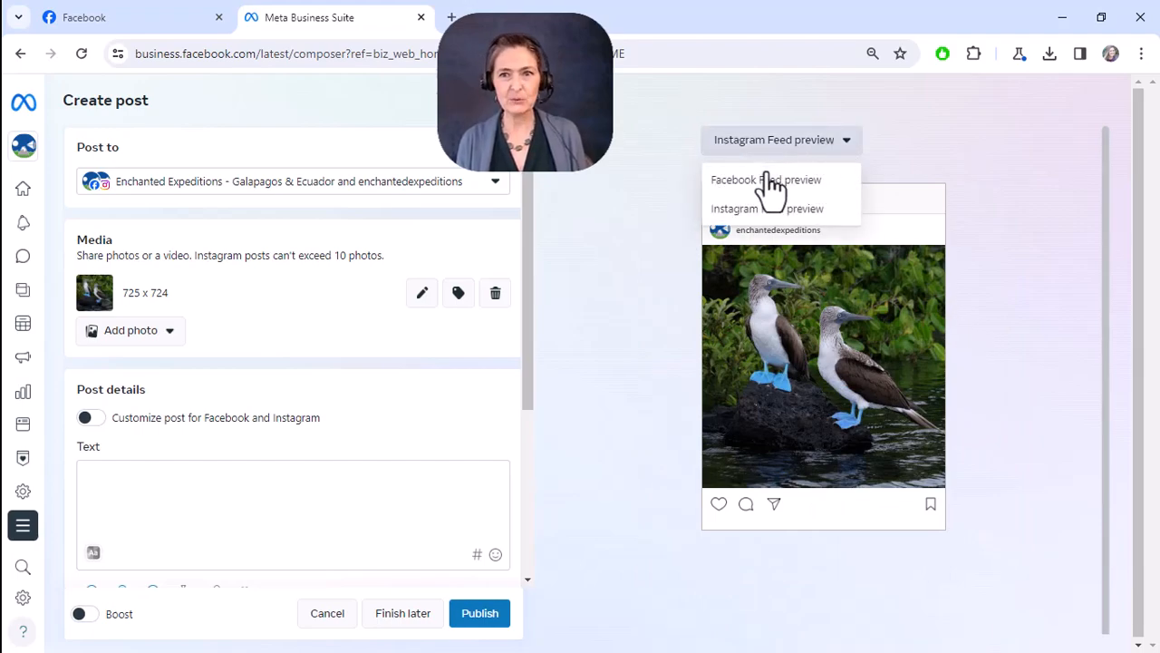
pyautogui.click(769, 179)
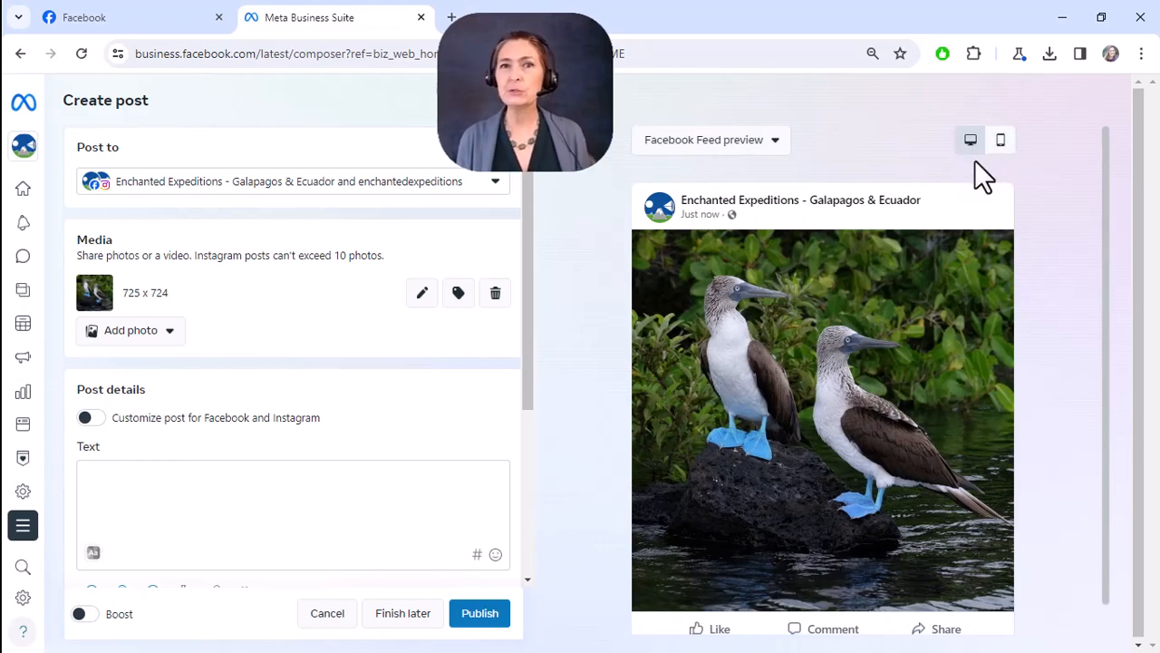
pyautogui.click(1003, 142)
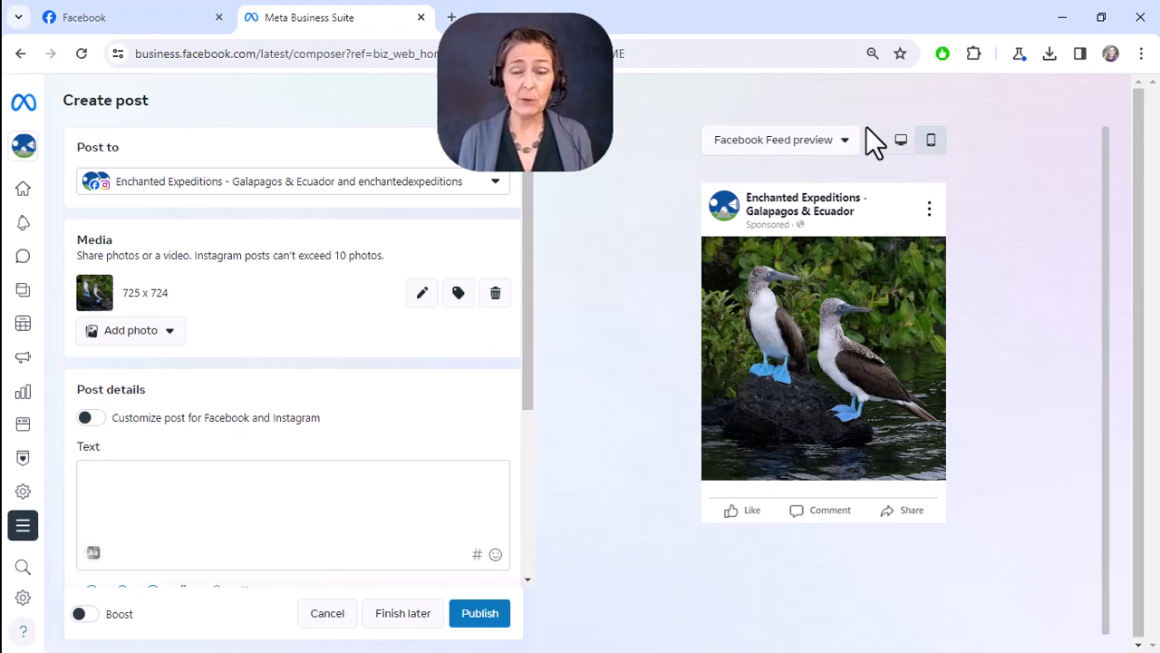
pyautogui.click(841, 159)
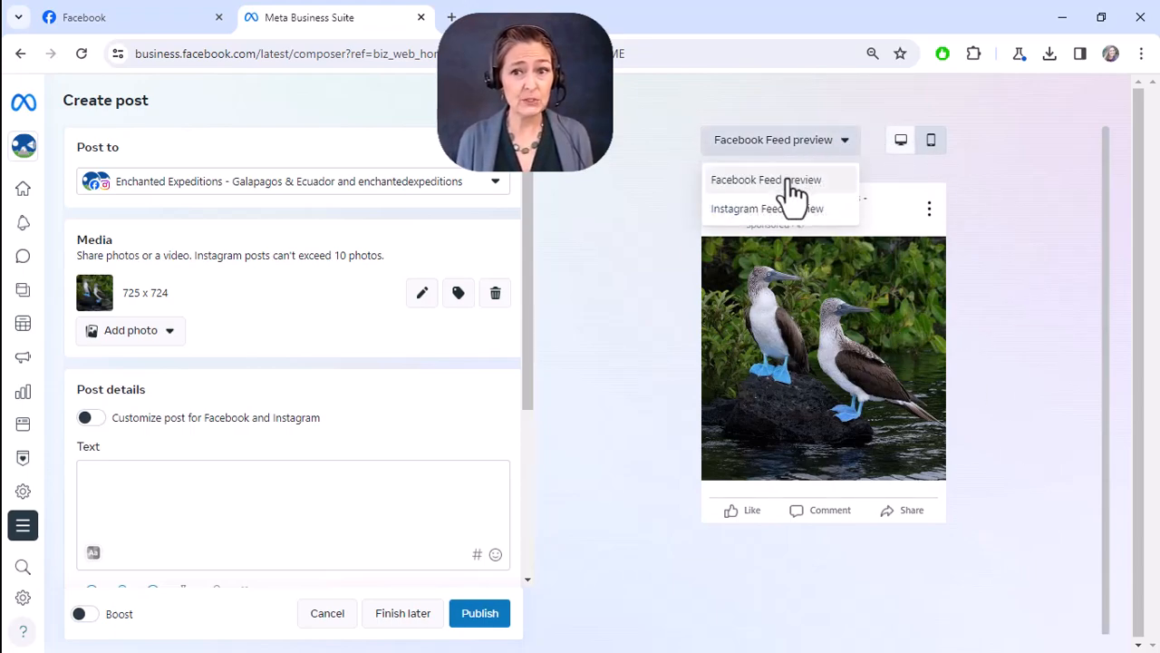
pyautogui.click(796, 222)
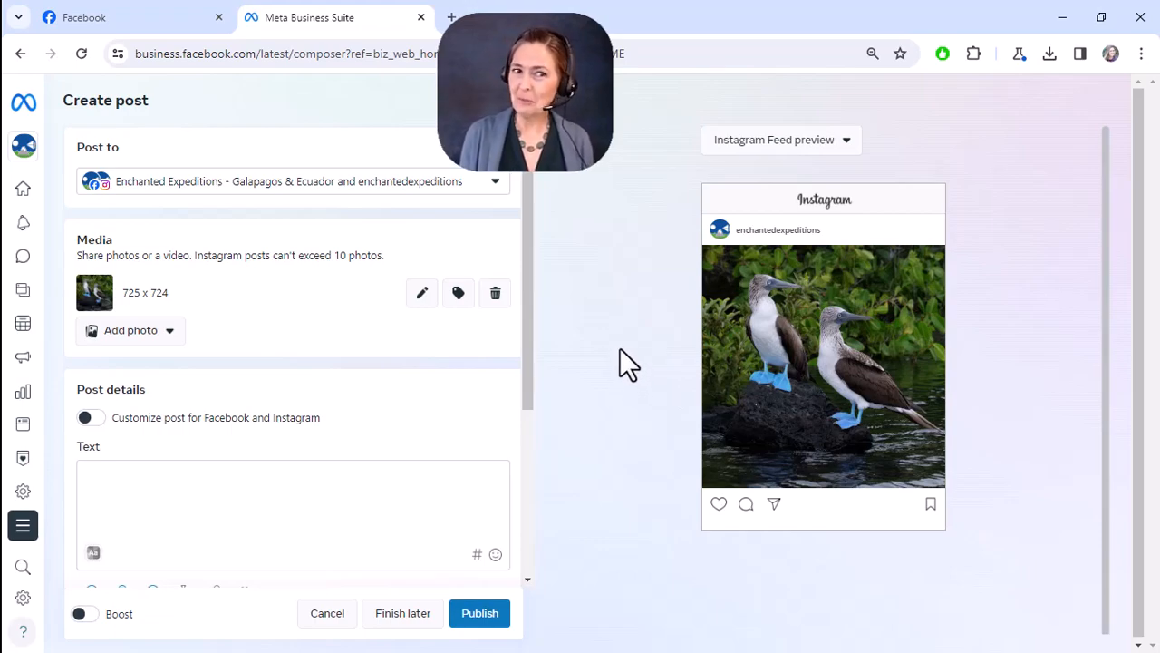
# - Upload 2D9C3BA7-BE77-4101-BFE4-AC9B38E3ABAC.jpeg from the Misc media folder as the post's second photo
pyautogui.click(138, 334)
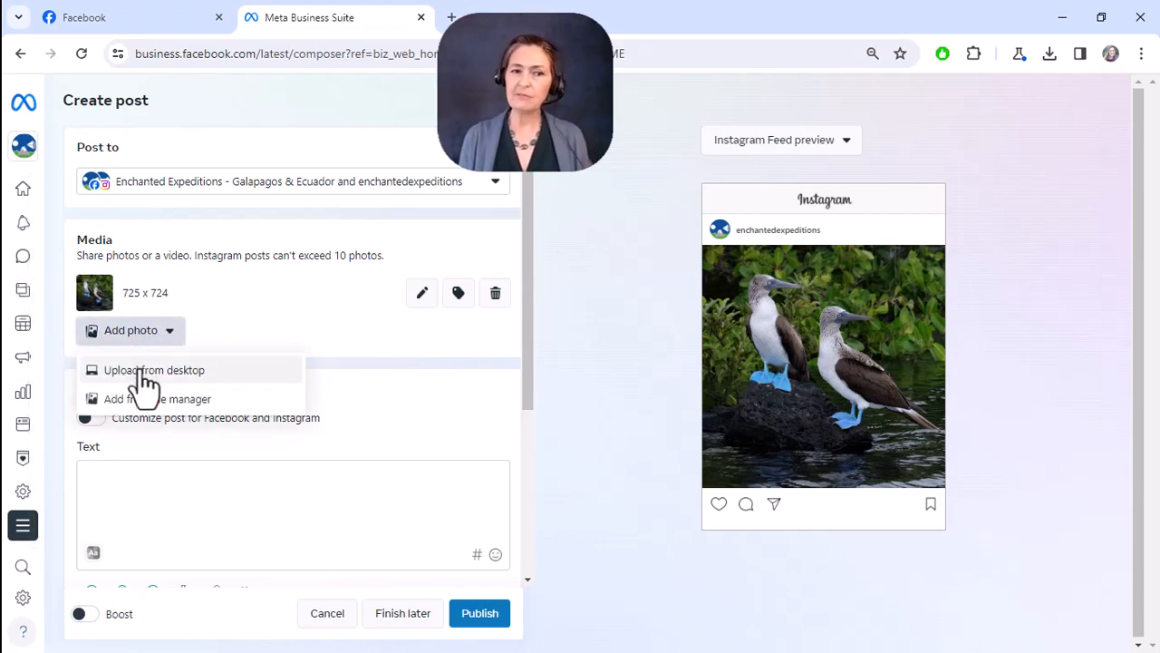
pyautogui.click(143, 374)
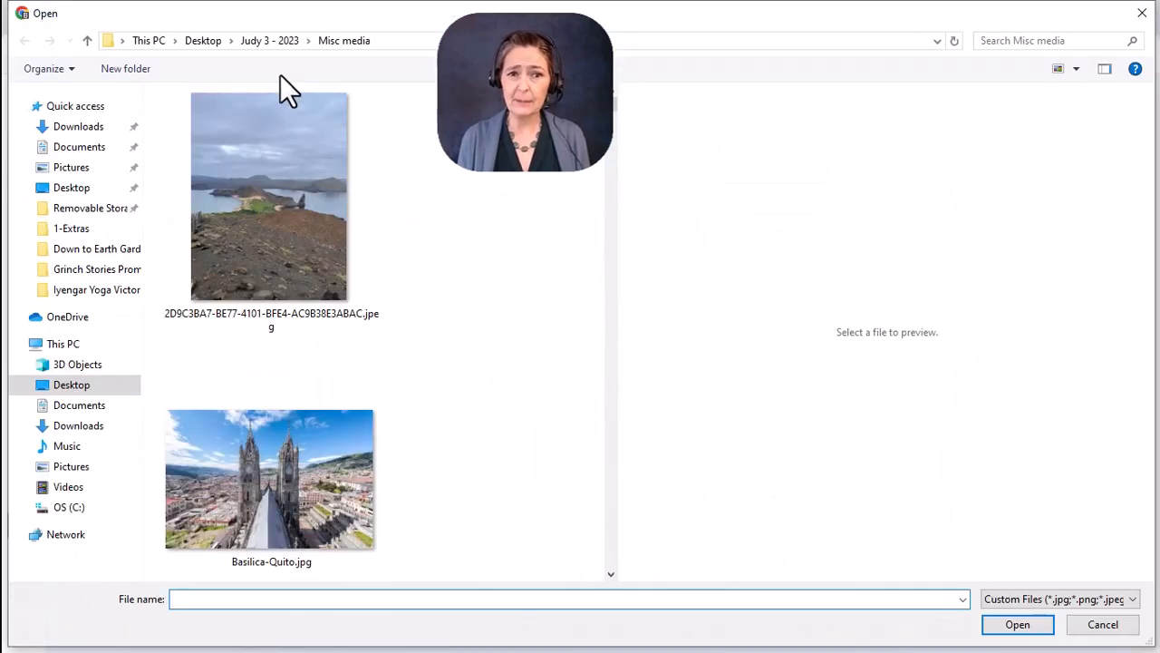
pyautogui.click(294, 195)
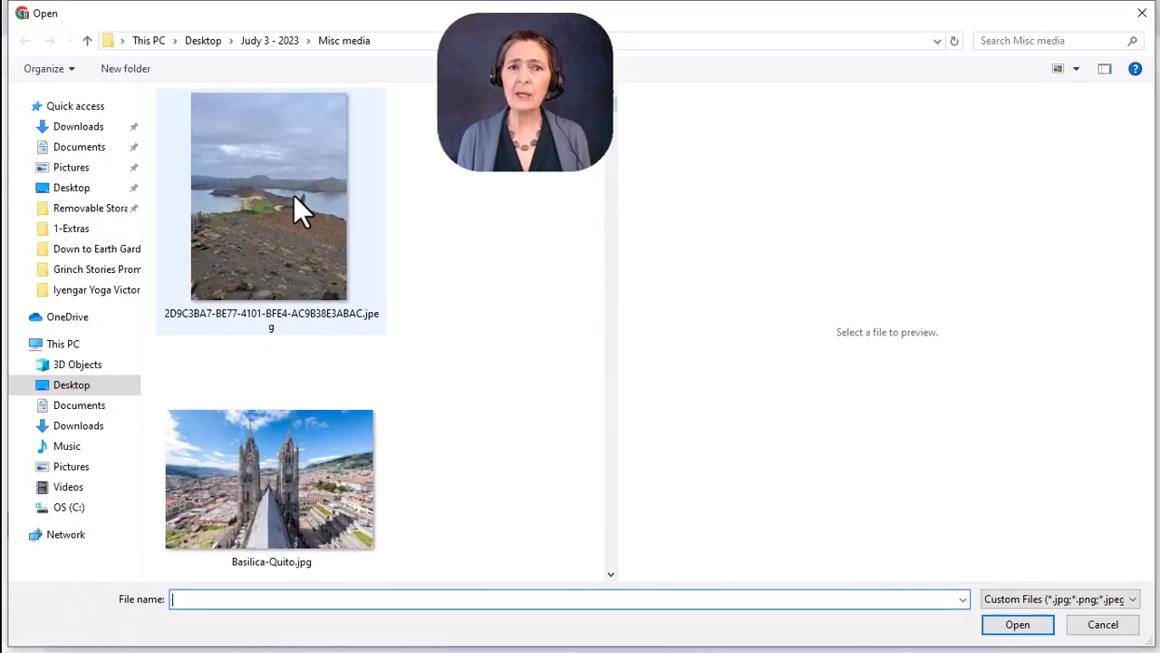
pyautogui.doubleClick(294, 195)
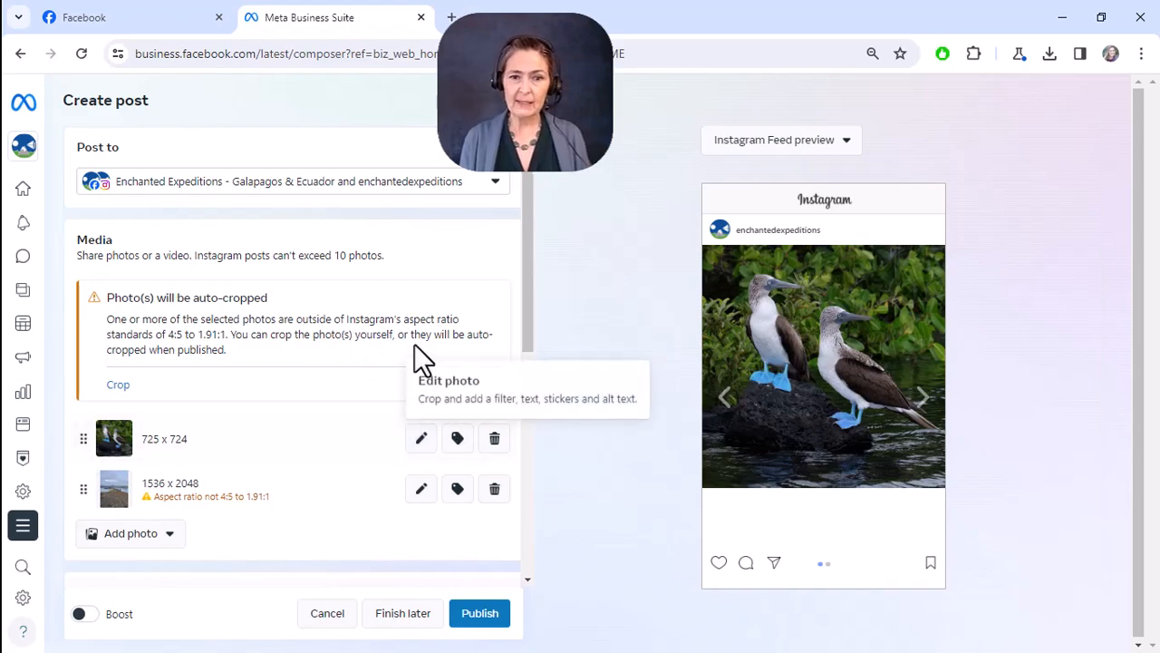
# - Open the landscape photo for editing, set its crop to Square 1:1 and try to enlarge the crop frame
pyautogui.scroll(-1, 419, 367)
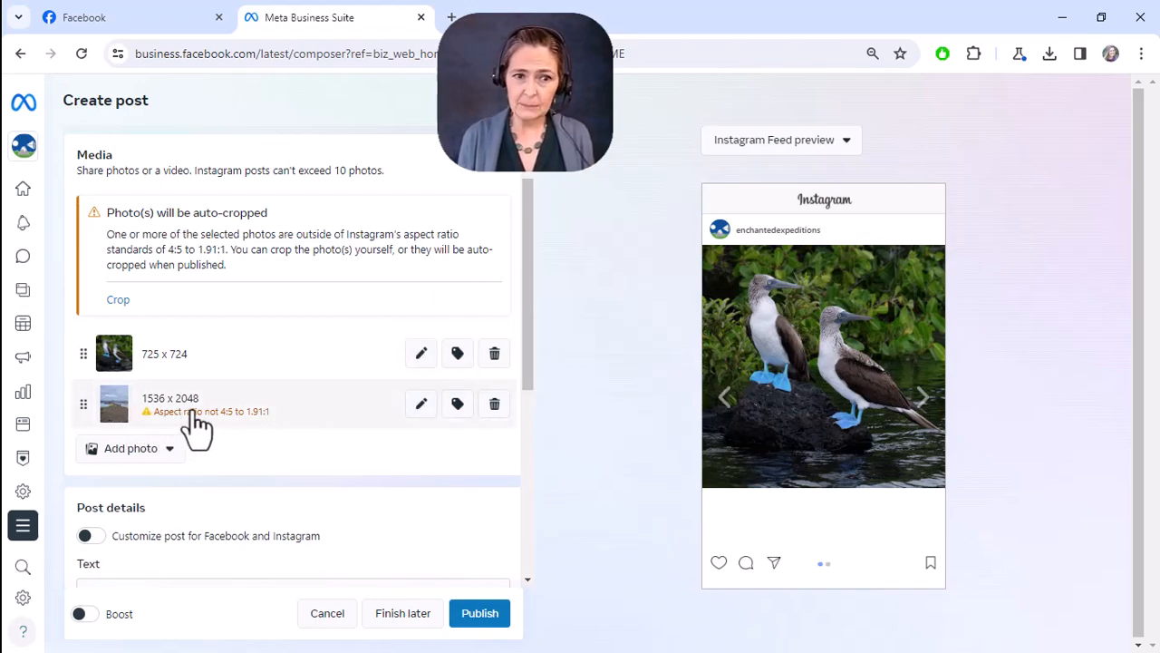
pyautogui.click(420, 405)
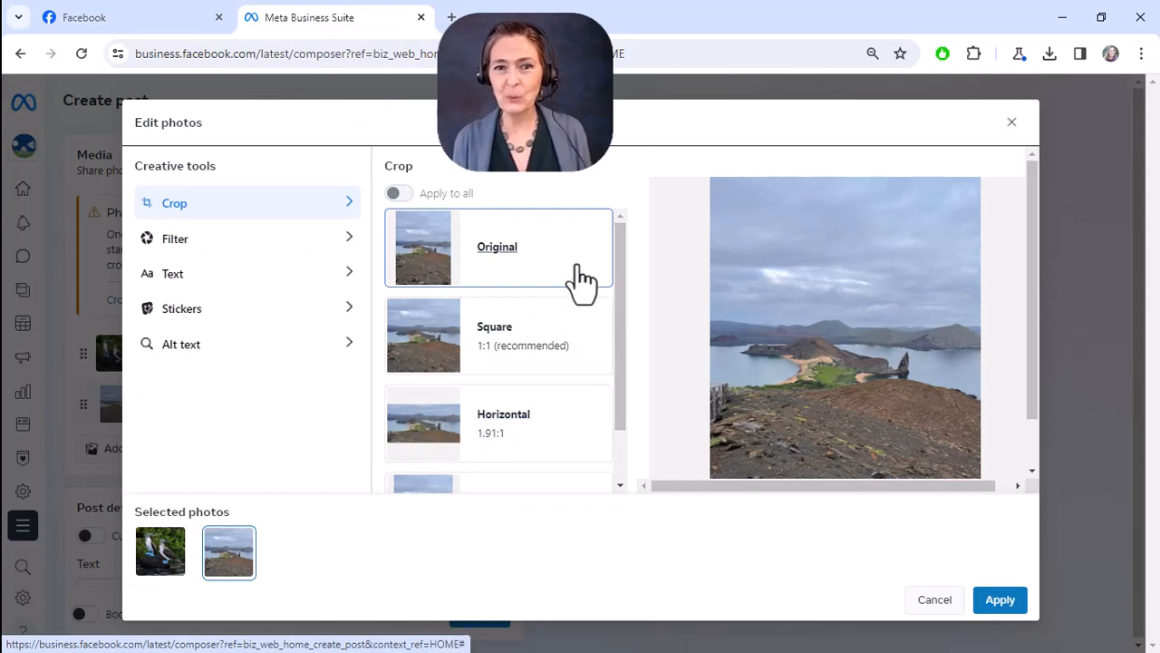
pyautogui.click(494, 344)
pyautogui.moveTo(876, 354); pyautogui.dragTo(860, 312)
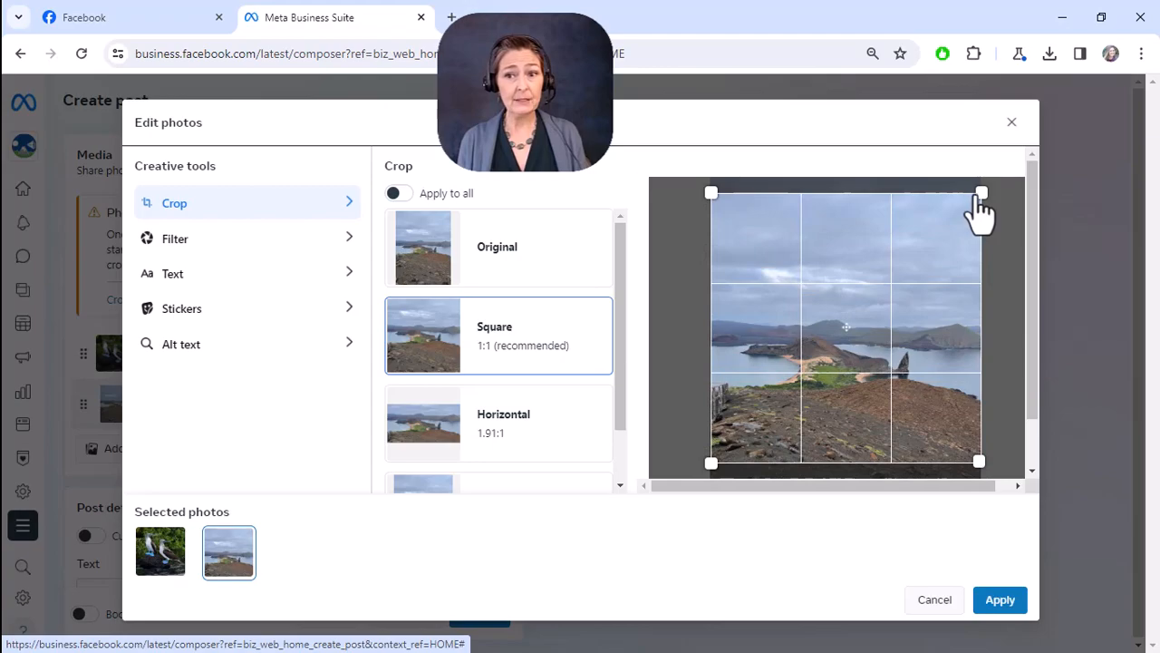
pyautogui.moveTo(981, 194); pyautogui.dragTo(1026, 194)
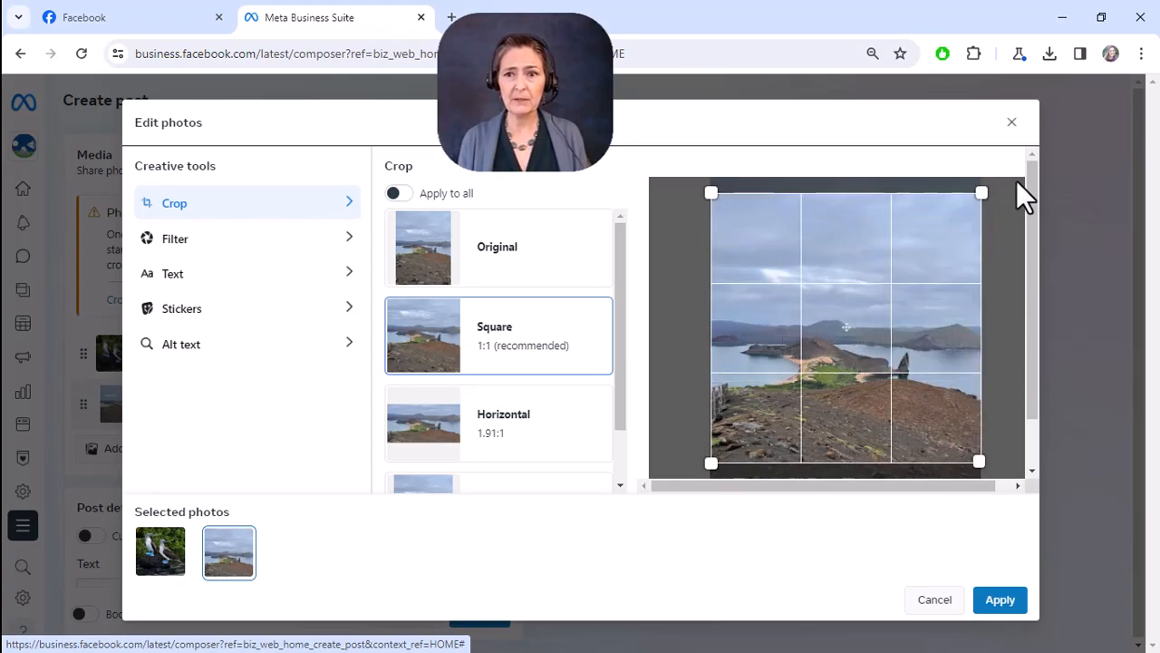
# - Reposition the landscape photo's square crop frame vertically around the bay and pinnacle rock, and apply the edit
pyautogui.moveTo(818, 358); pyautogui.dragTo(832, 394)
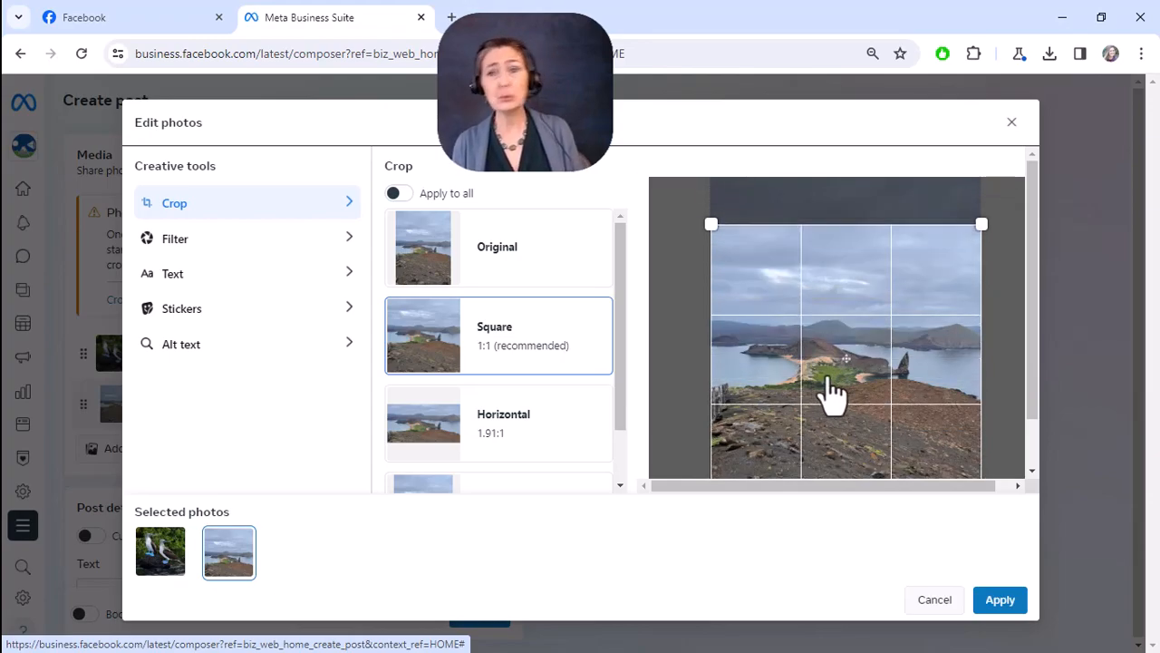
pyautogui.scroll(-1, 937, 422)
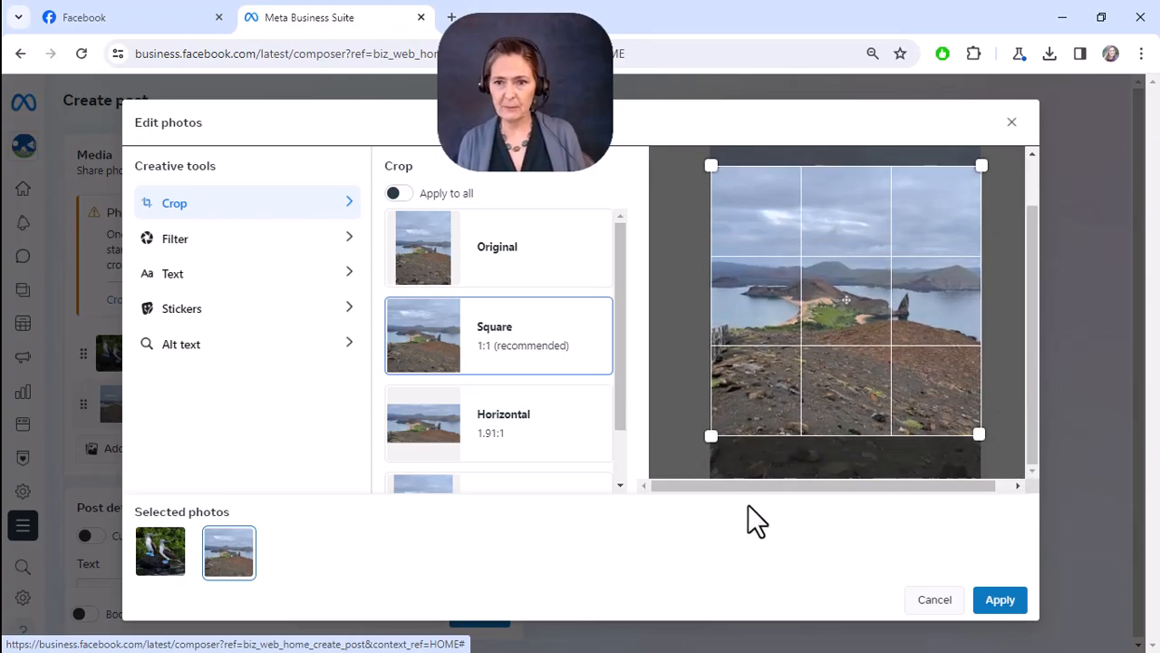
pyautogui.scroll(1, 898, 381)
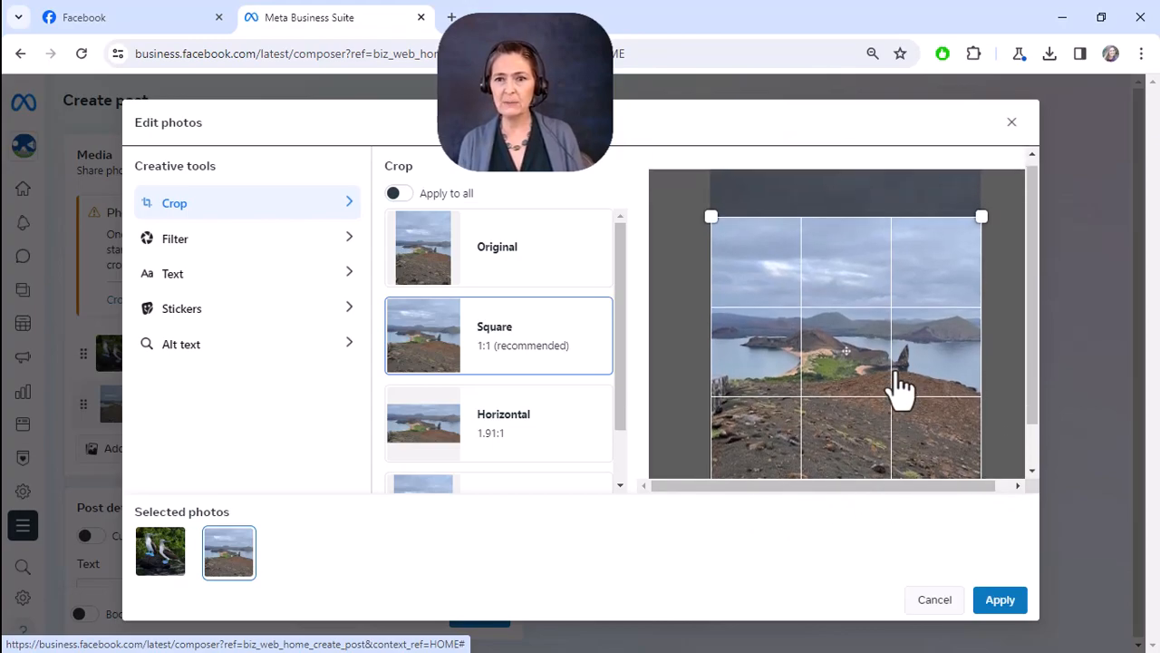
pyautogui.scroll(-1, 898, 385)
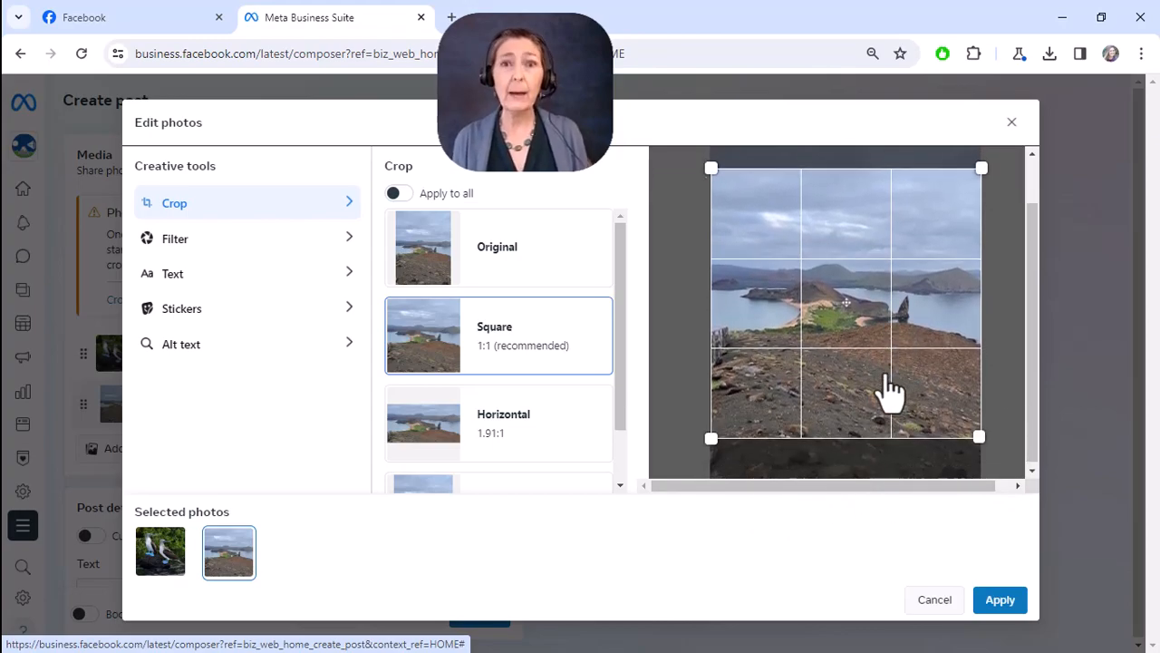
pyautogui.scroll(1, 891, 390)
pyautogui.scroll(-1, 901, 375)
pyautogui.moveTo(870, 345); pyautogui.dragTo(869, 325)
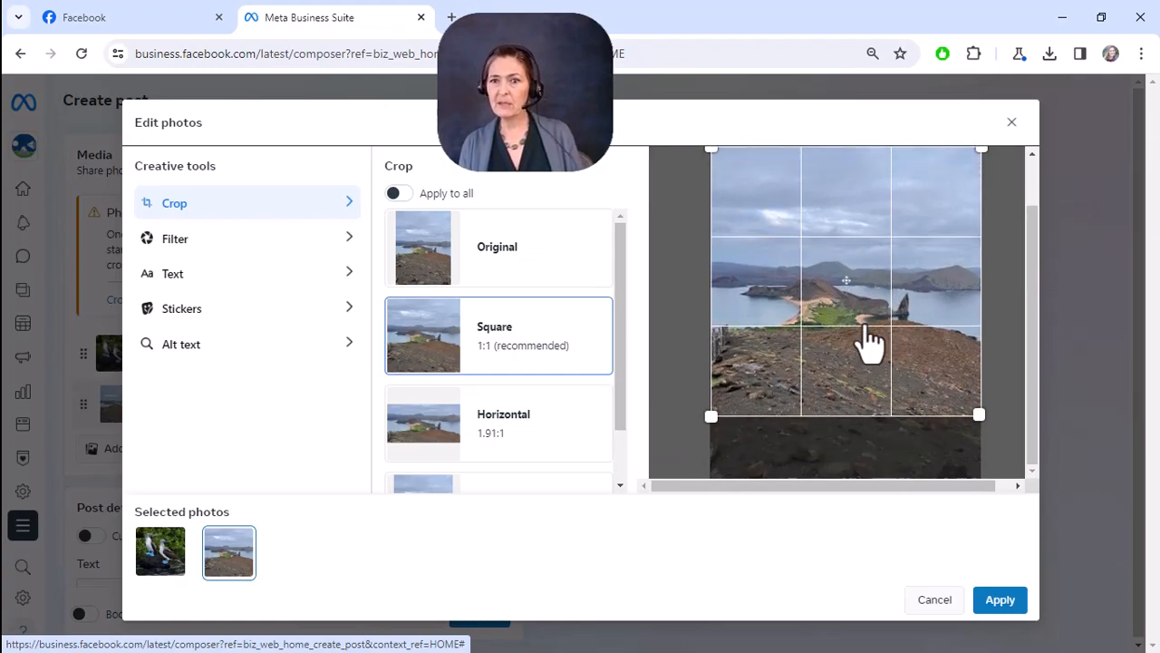
pyautogui.scroll(1, 886, 426)
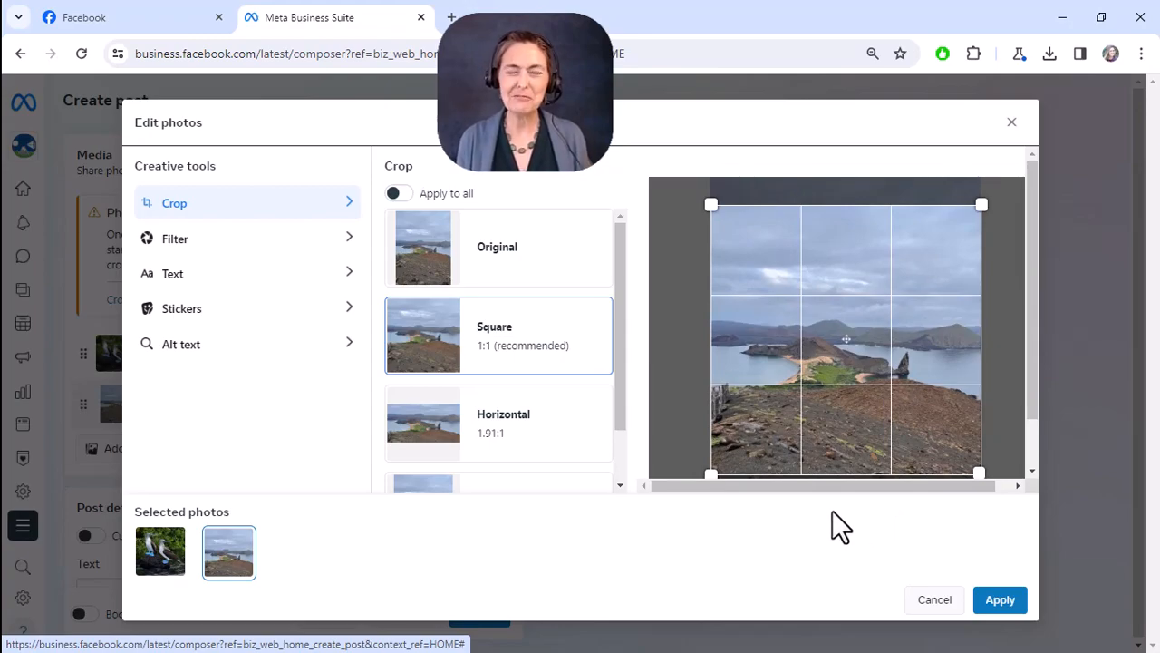
pyautogui.click(1000, 600)
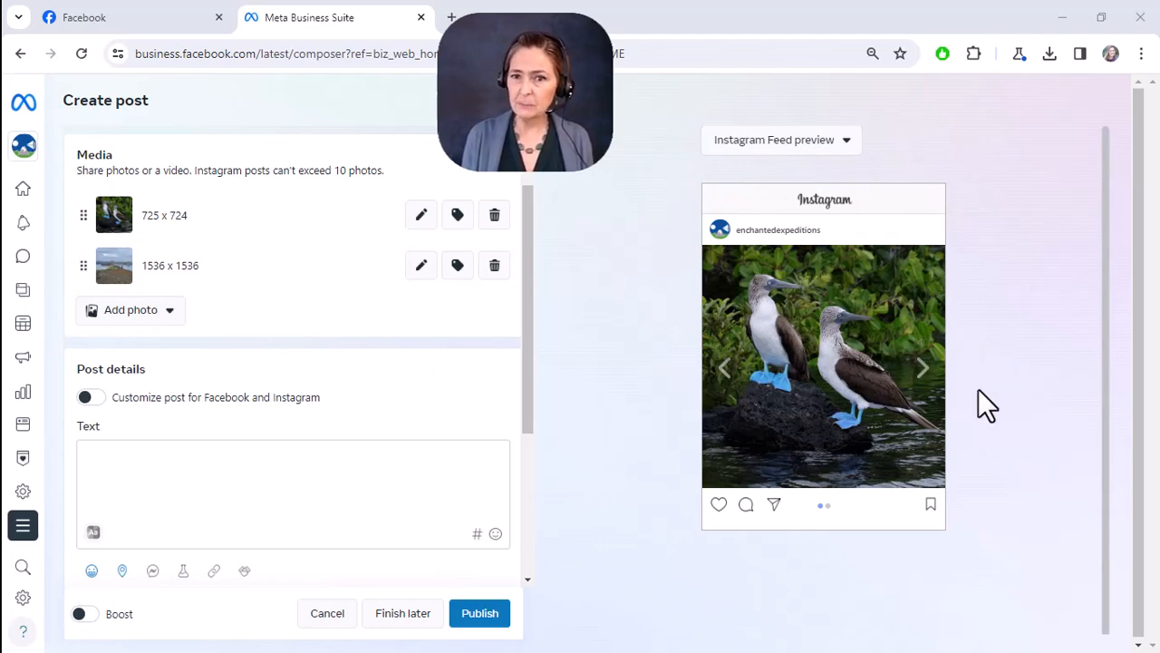
# - Page through both photos in the Instagram Feed preview and examine their layout in the Facebook Feed preview
pyautogui.click(921, 367)
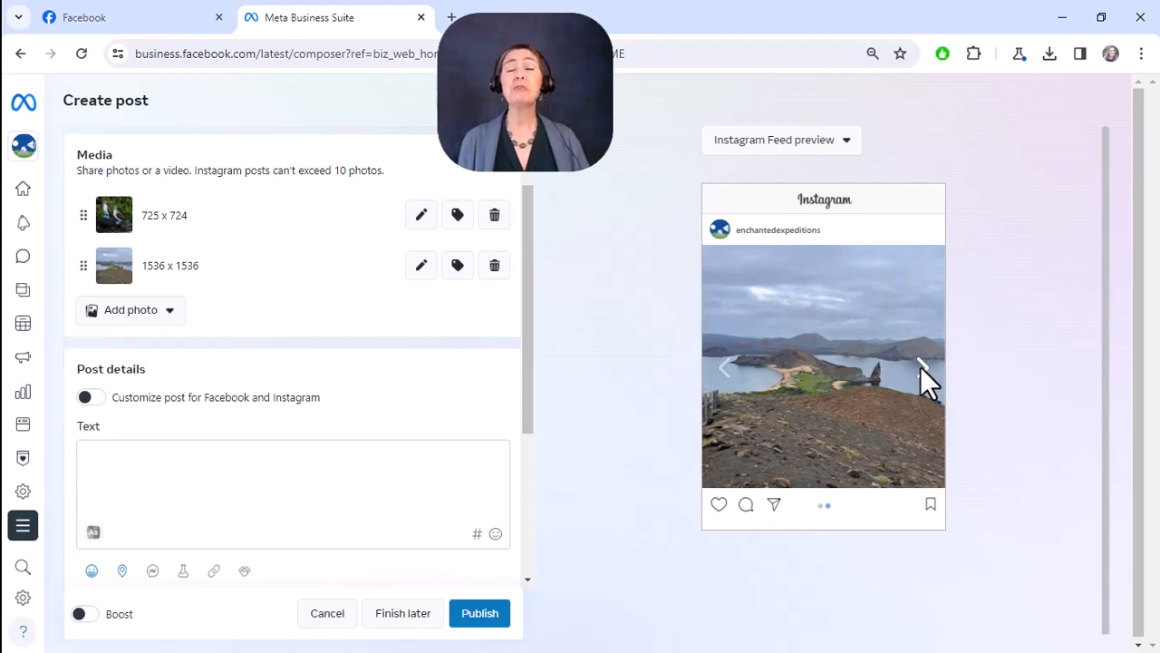
pyautogui.click(726, 368)
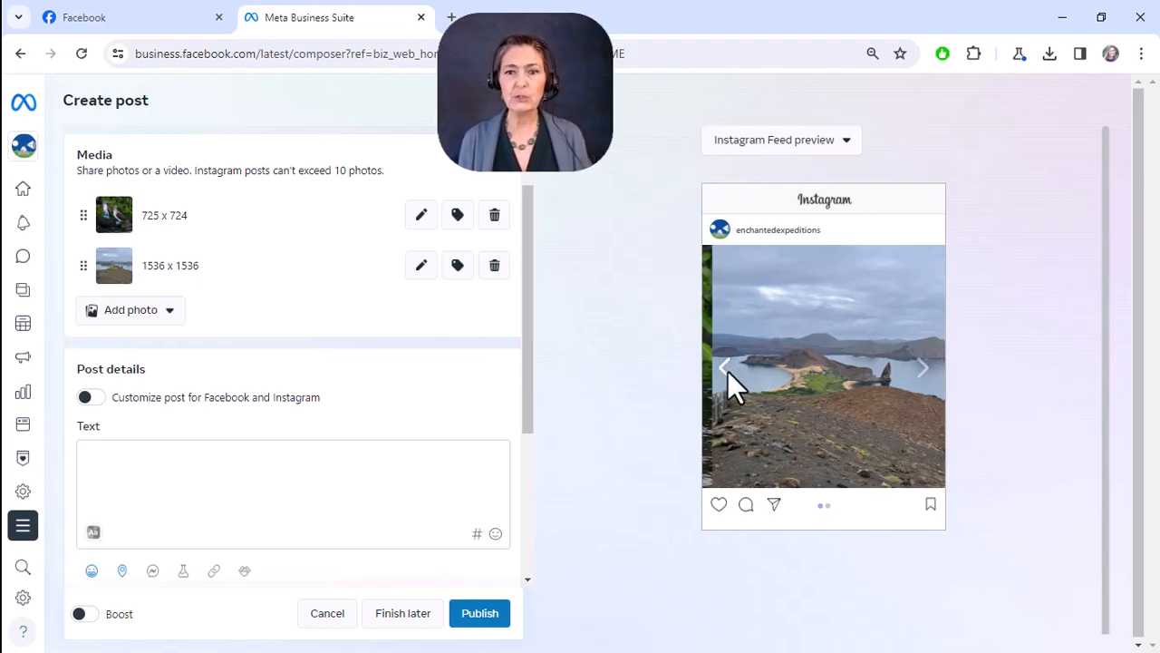
pyautogui.click(923, 364)
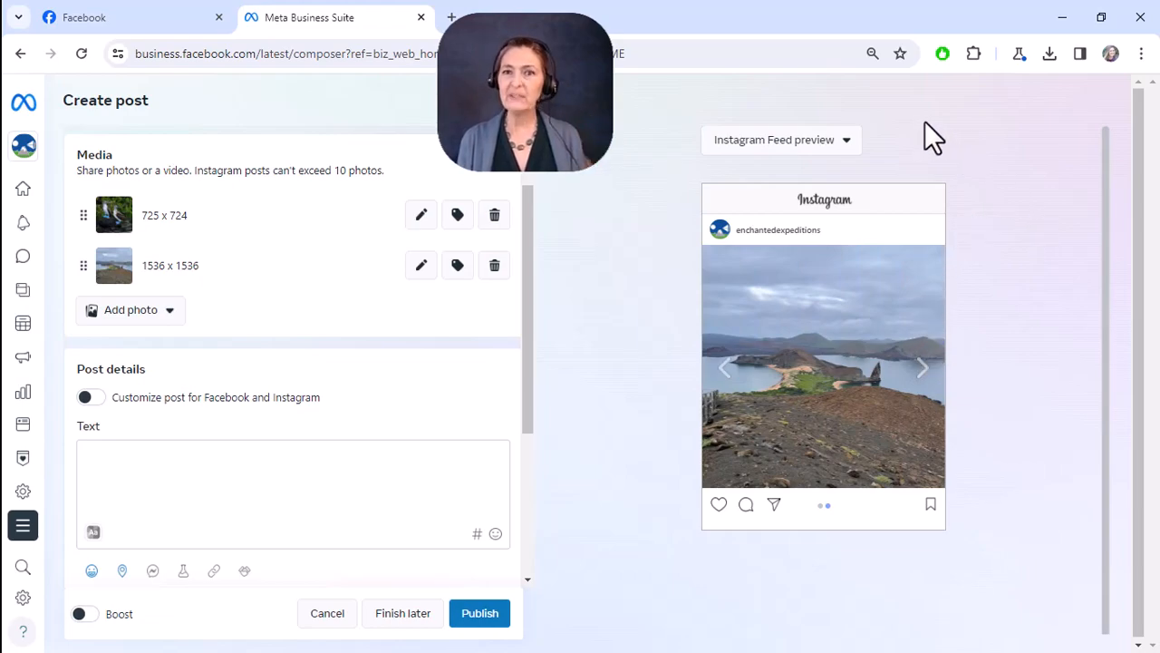
pyautogui.click(847, 145)
pyautogui.click(806, 181)
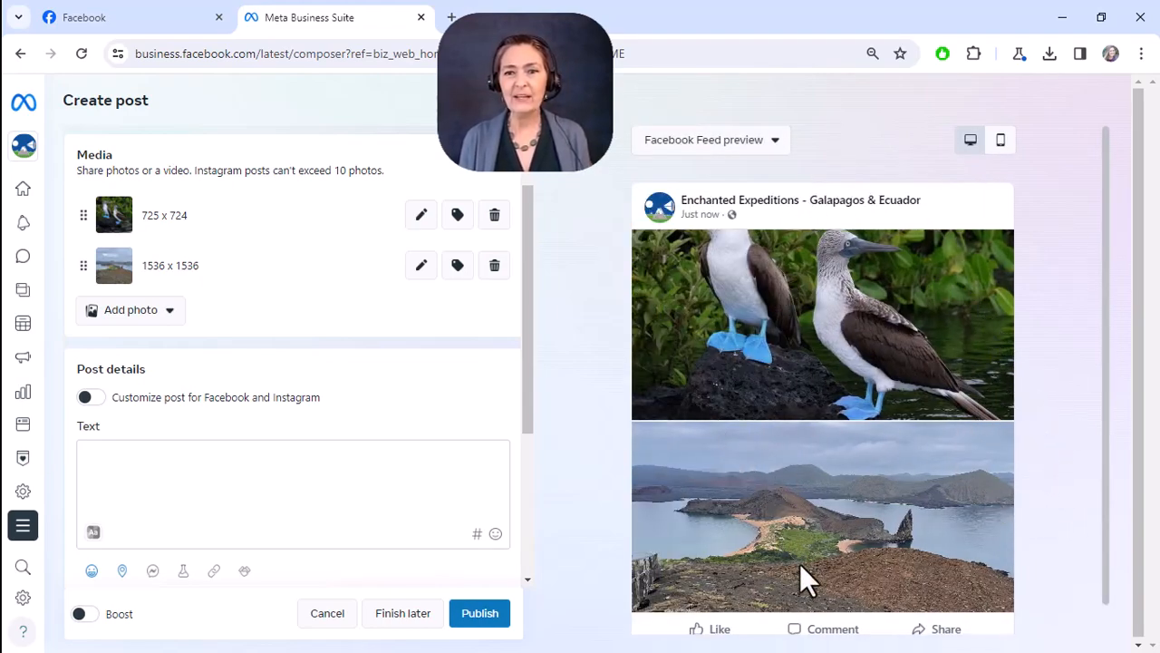
pyautogui.scroll(-2, 1001, 435)
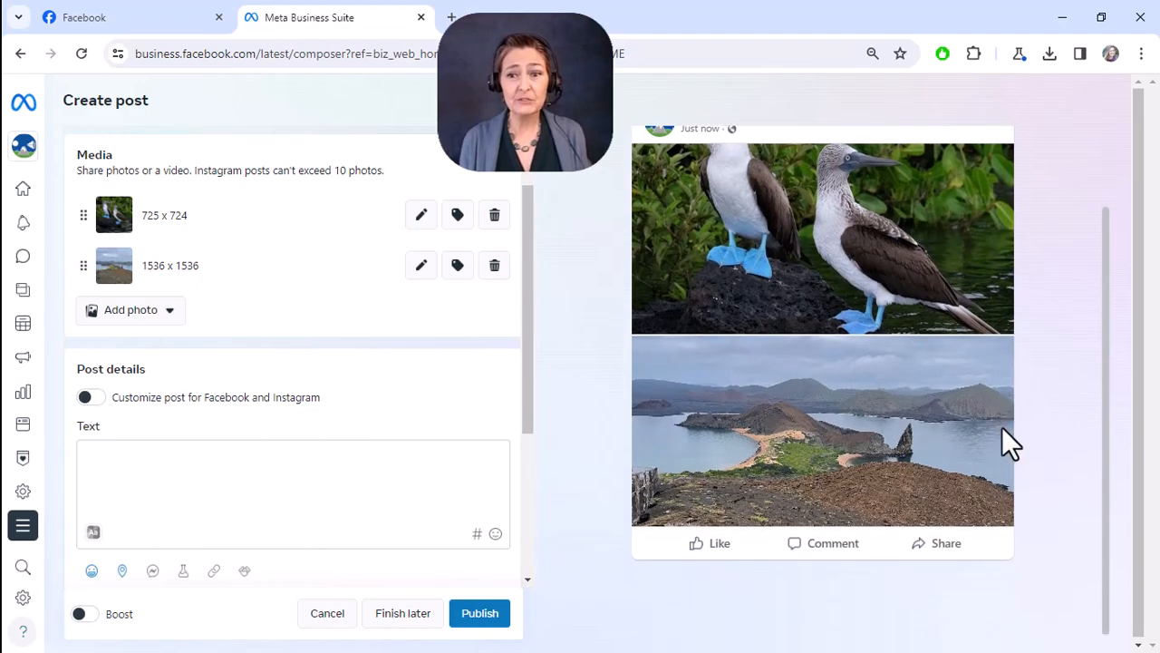
pyautogui.scroll(2, 1015, 455)
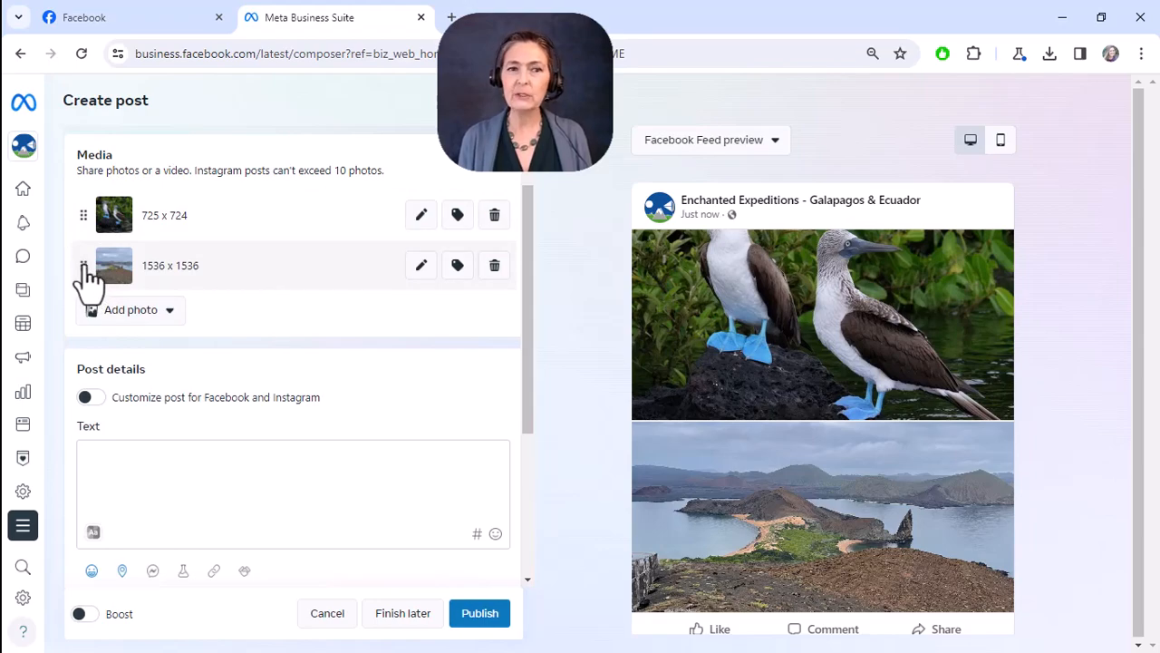
# - Reorder the media to put the landscape photo before the boobies photo, and check both the Instagram and Facebook Feed previews
pyautogui.moveTo(83, 266); pyautogui.dragTo(85, 208)
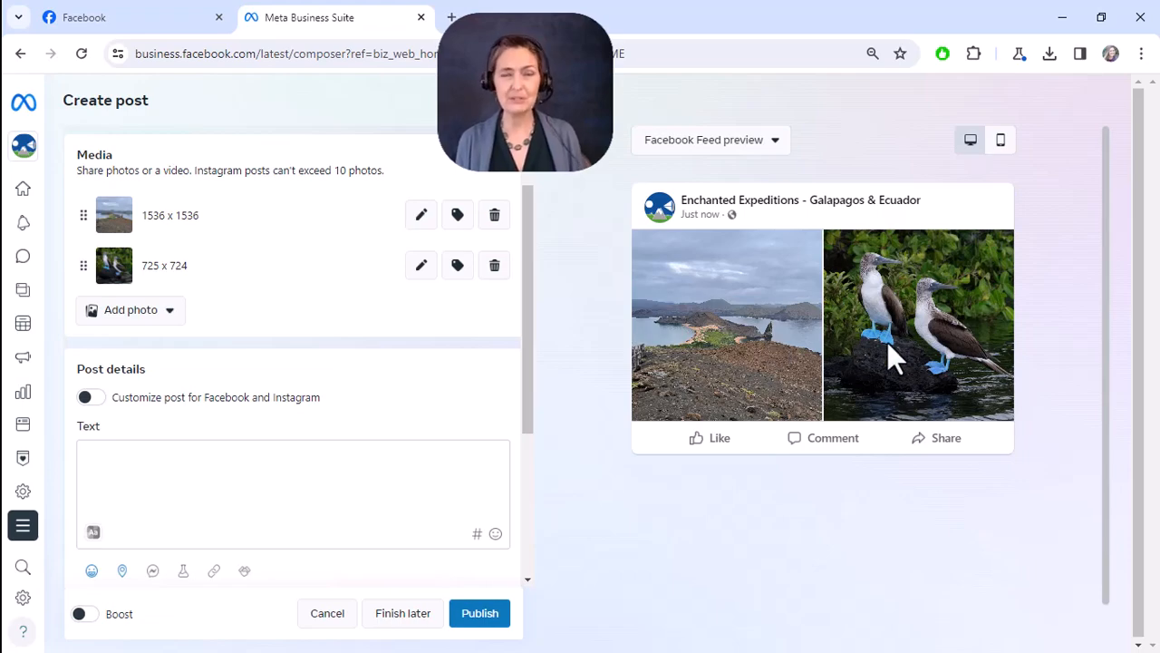
pyautogui.click(752, 145)
pyautogui.click(728, 210)
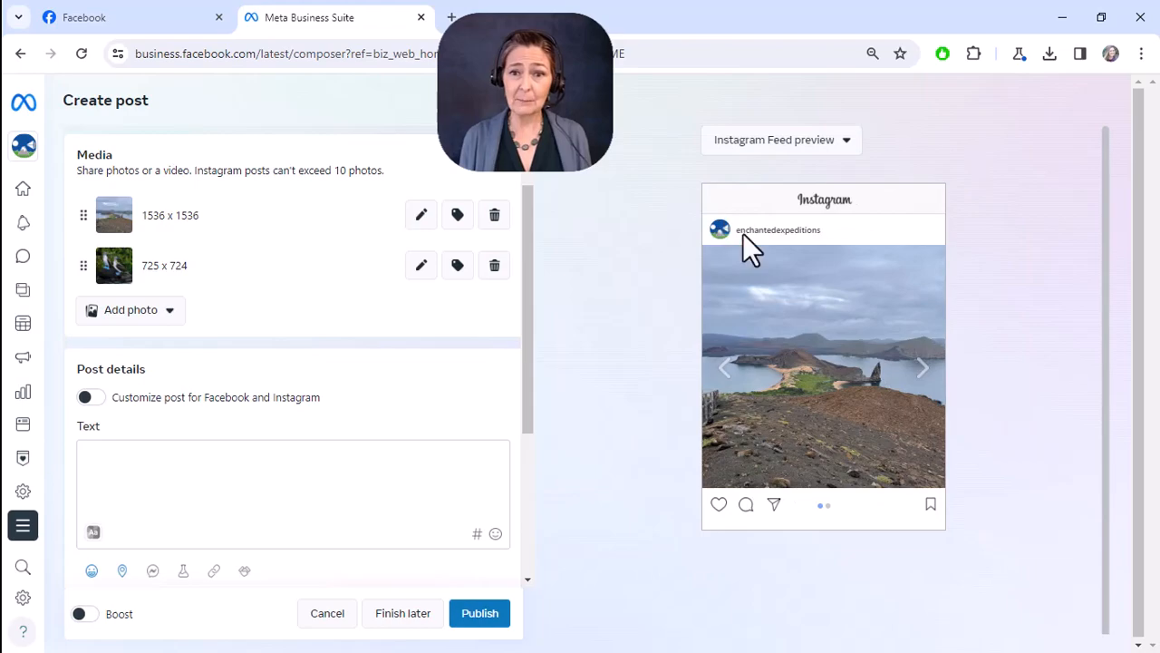
pyautogui.click(924, 367)
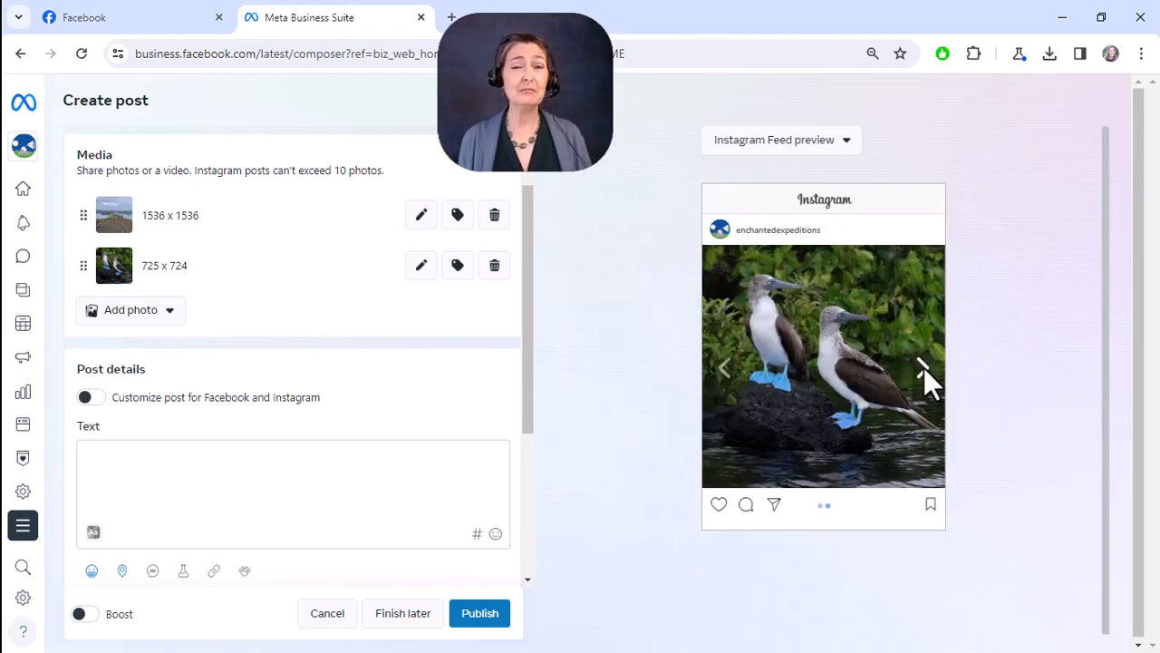
pyautogui.click(727, 365)
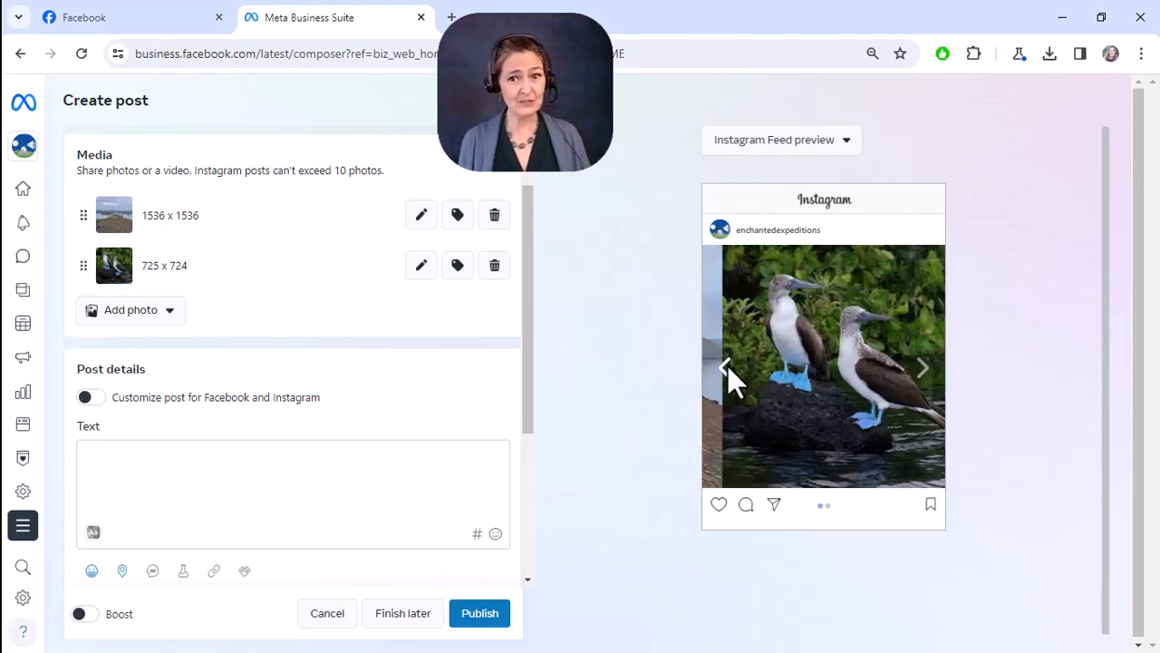
pyautogui.click(802, 145)
pyautogui.click(796, 179)
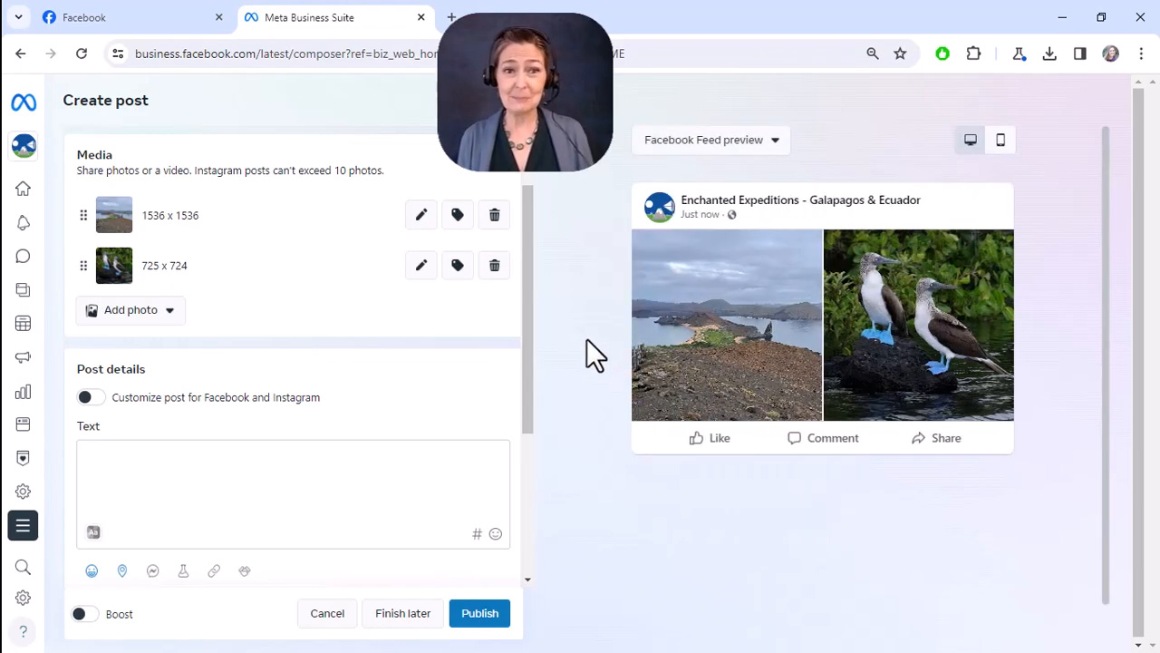
# - Review which Facebook and Instagram accounts the post is set to publish to
pyautogui.scroll(2, 526, 313)
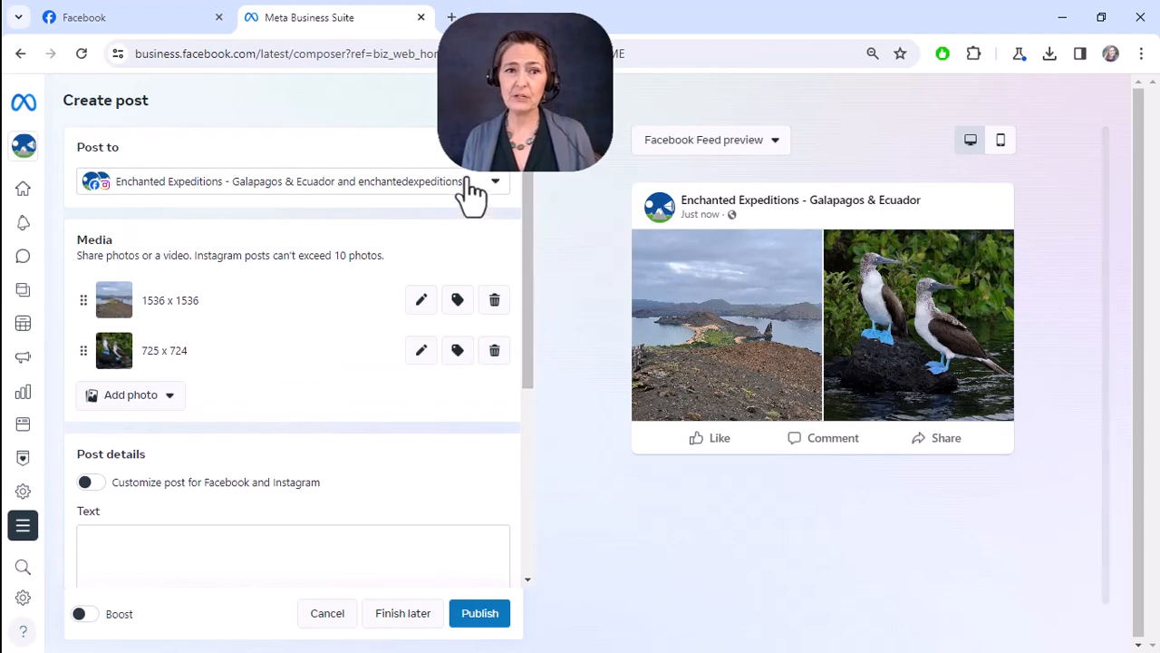
pyautogui.click(495, 191)
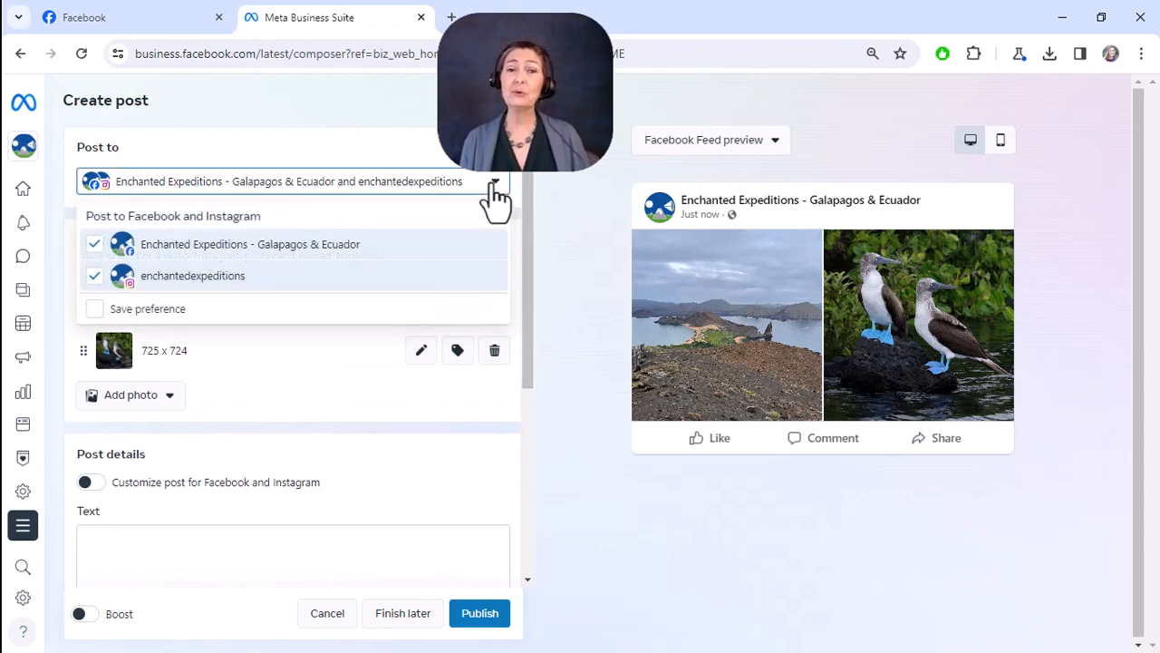
pyautogui.click(495, 186)
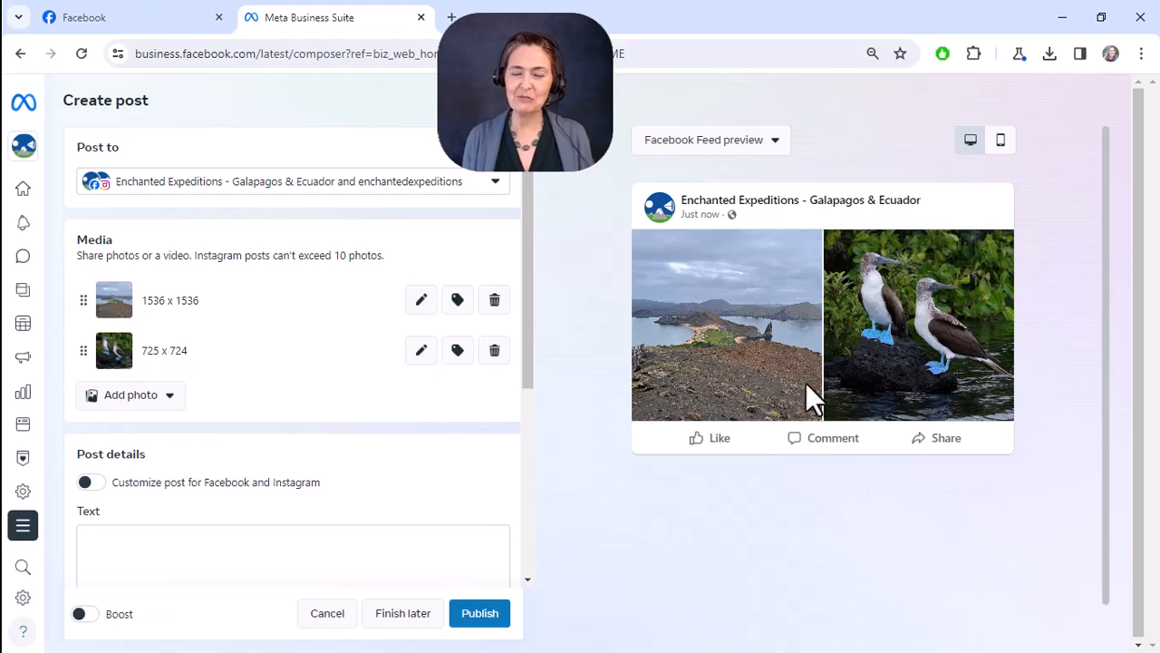
# - Enter the post text "Please visit us in Galapagos! It's a beautiful gem of our planet!"
pyautogui.scroll(-2, 300, 506)
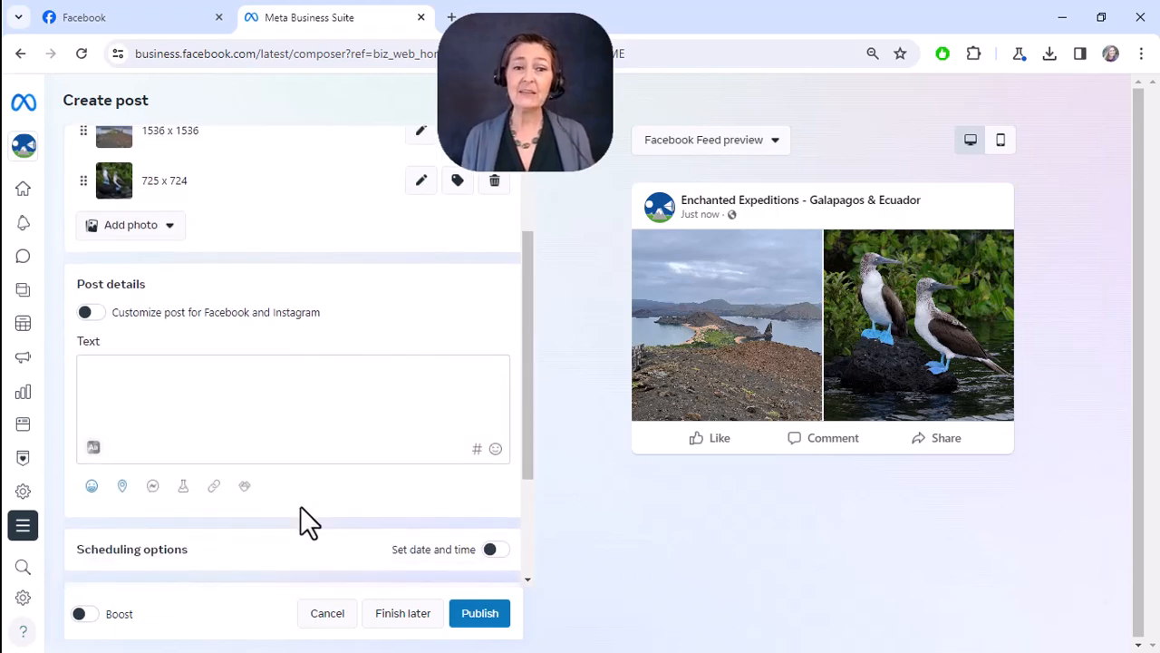
pyautogui.scroll(-1, 356, 443)
pyautogui.click(108, 290)
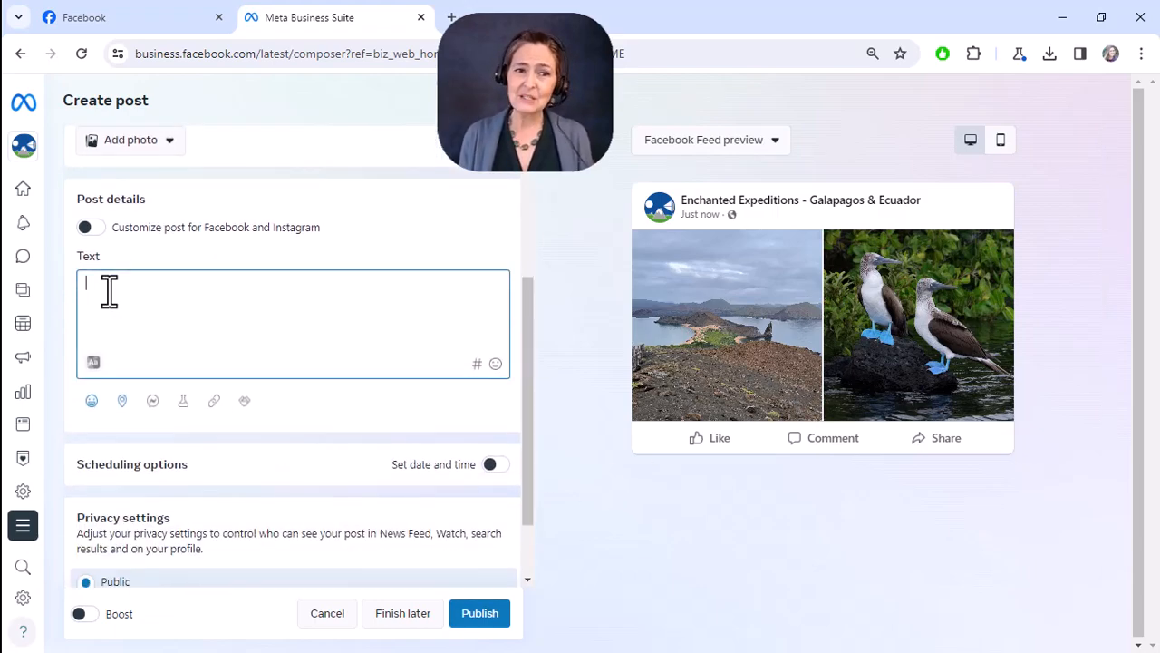
pyautogui.write('Please visit')
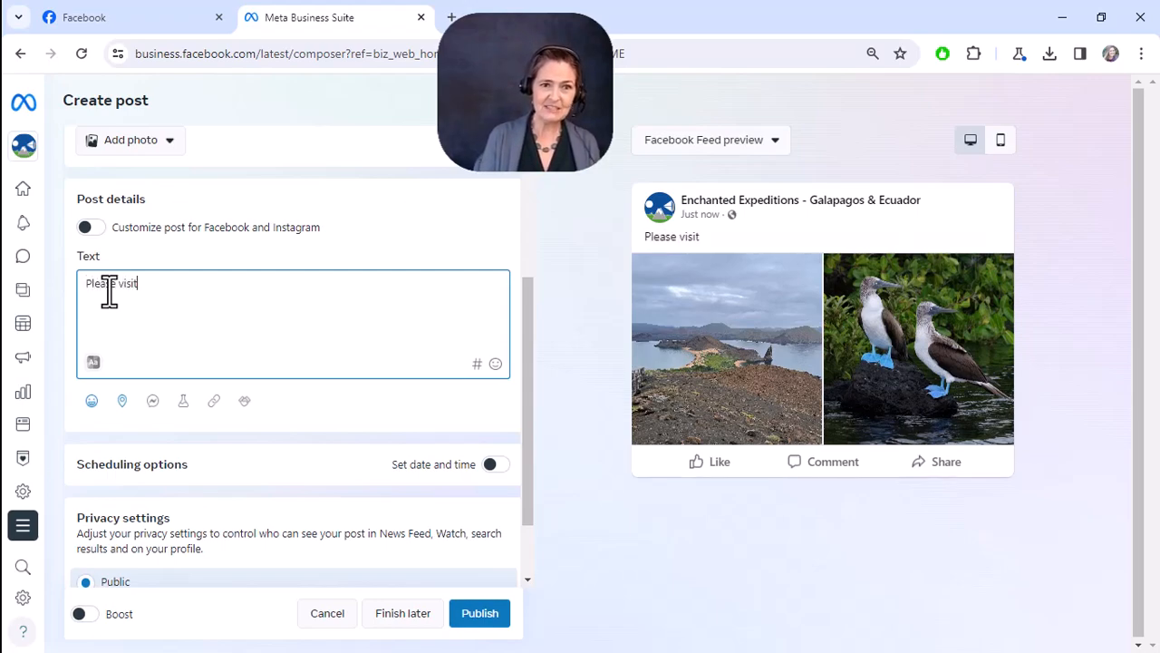
pyautogui.write('Gala')
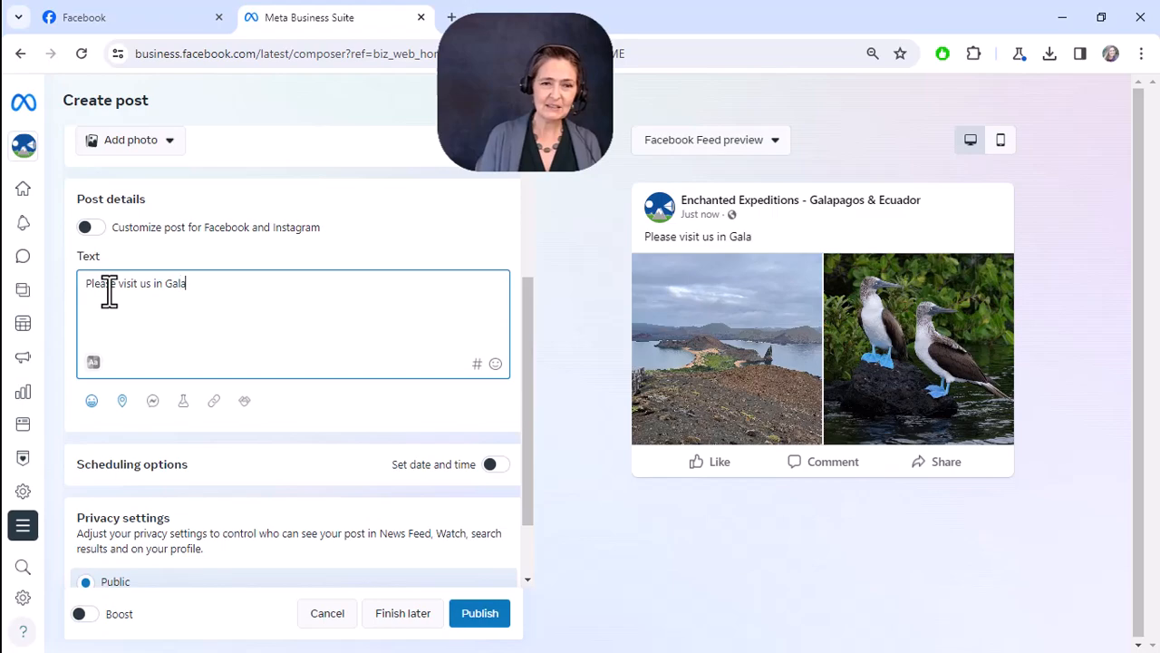
pyautogui.write('pagos! It')
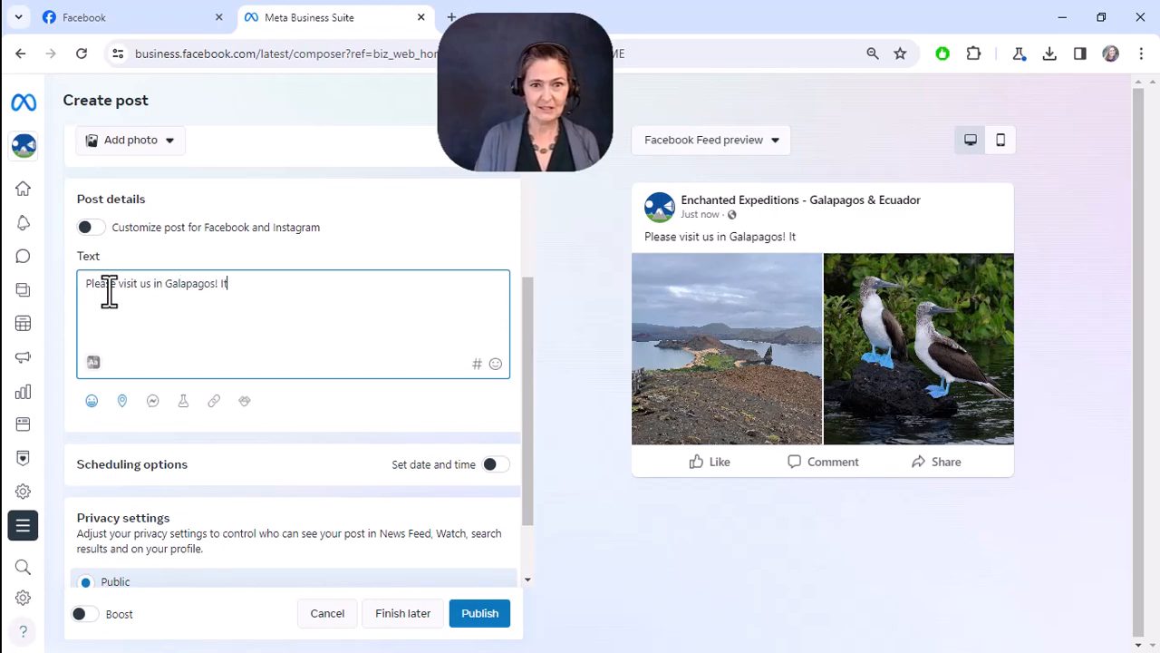
pyautogui.write("'s a beautiful gem of")
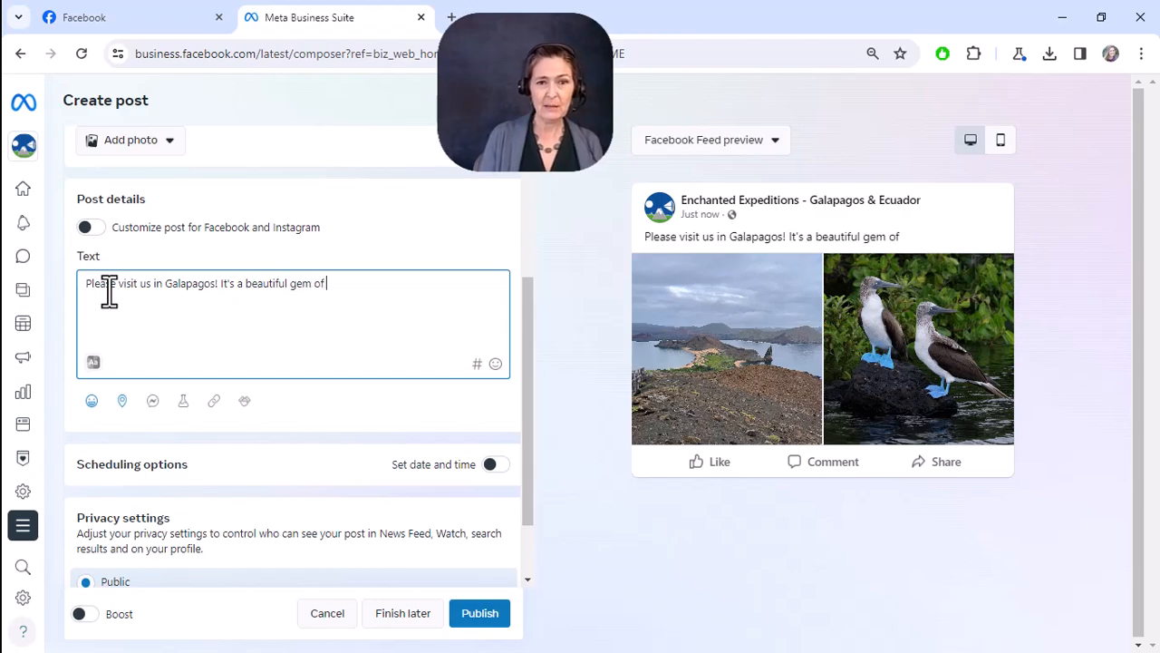
pyautogui.write(' our plante')
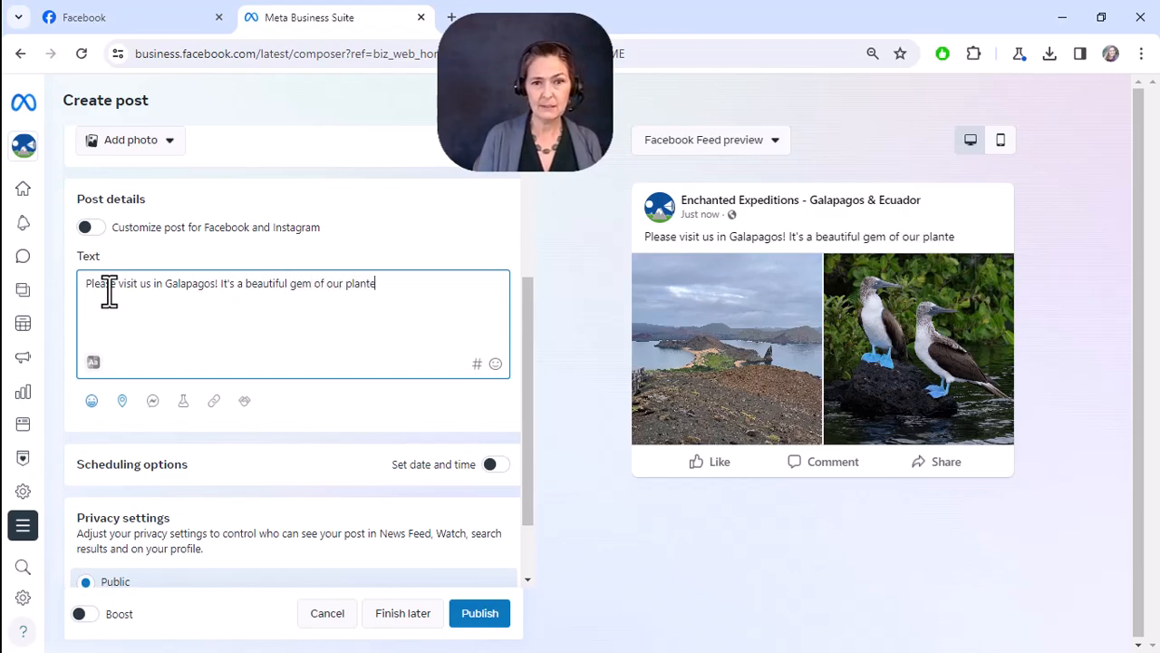
pyautogui.press('BackSpace')
pyautogui.press('BackSpace')
pyautogui.write('et!')
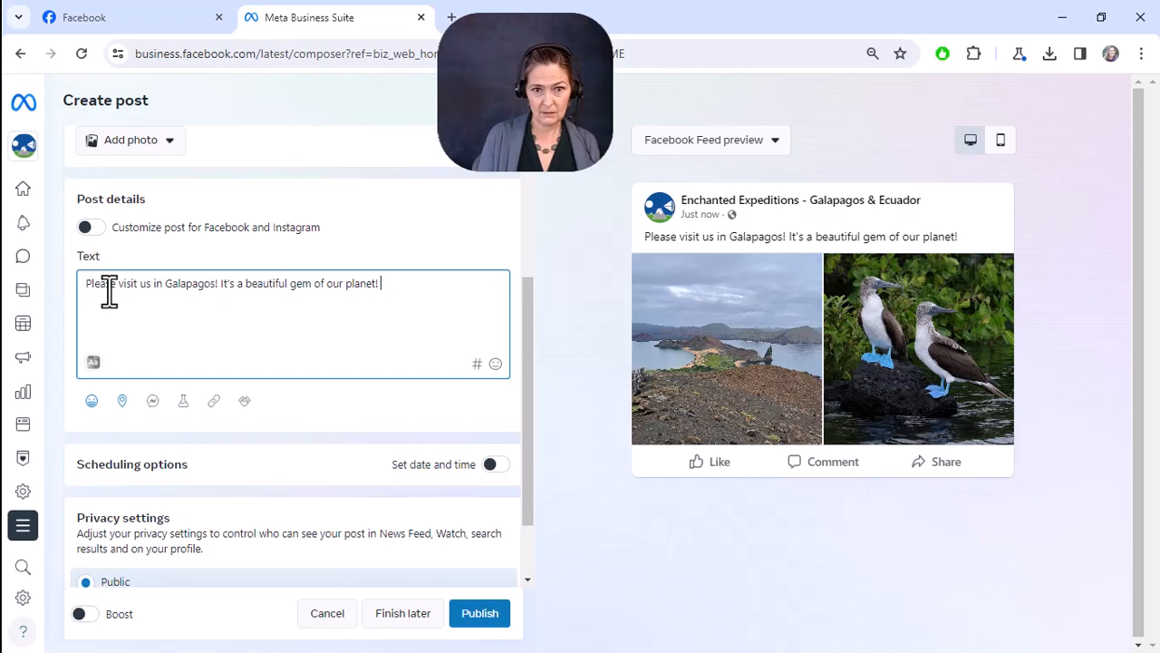
# - Add a grinning face emoji and a wave emoji at the end of the post text
pyautogui.click(495, 363)
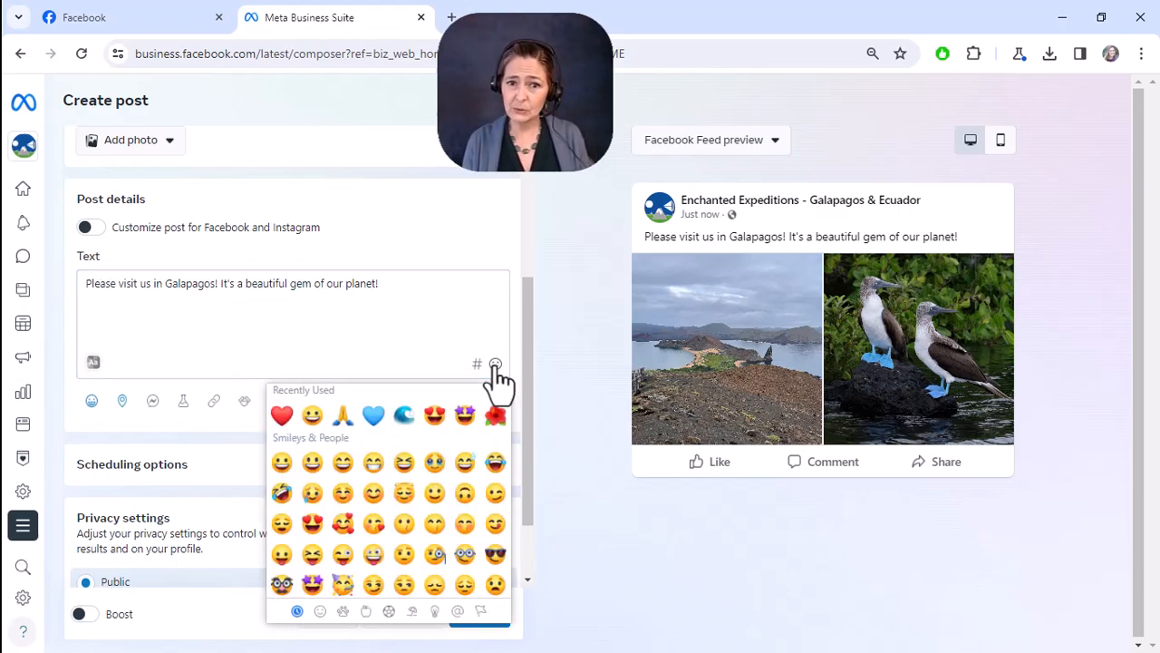
pyautogui.click(312, 415)
pyautogui.click(404, 416)
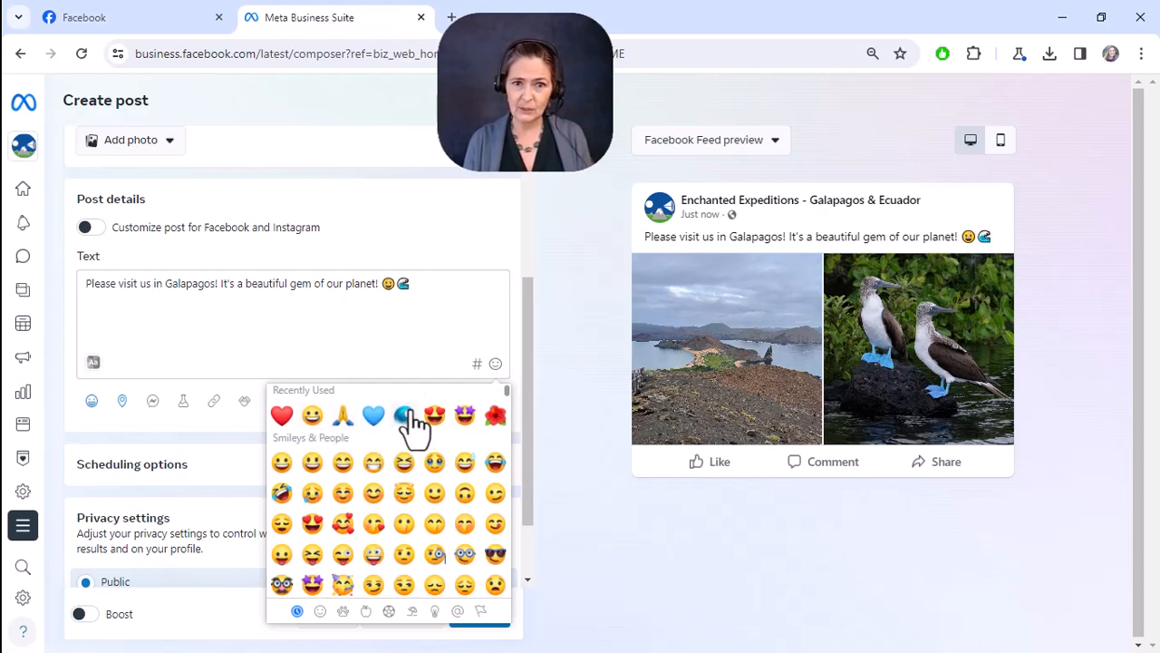
pyautogui.click(495, 366)
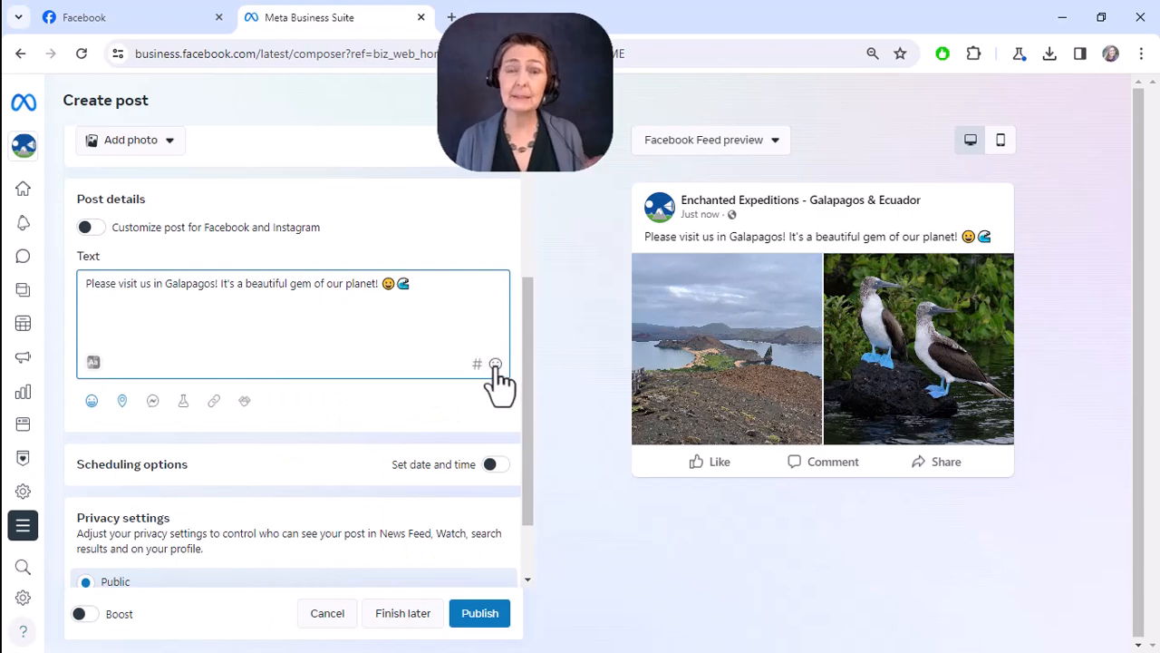
pyautogui.click(496, 366)
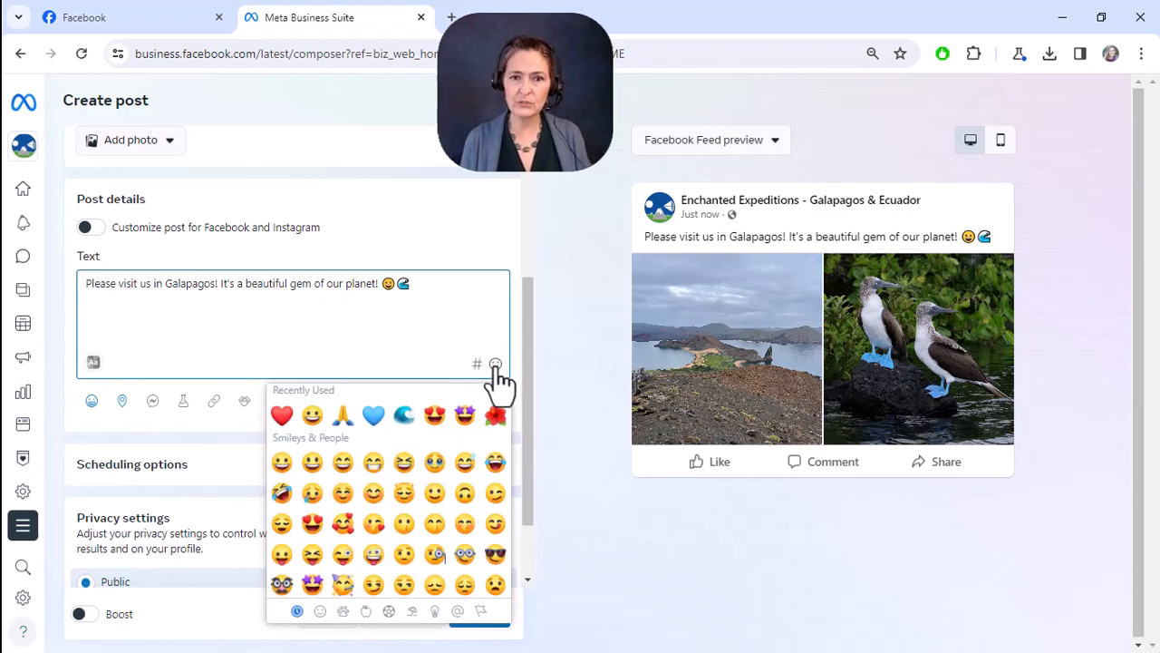
pyautogui.click(496, 366)
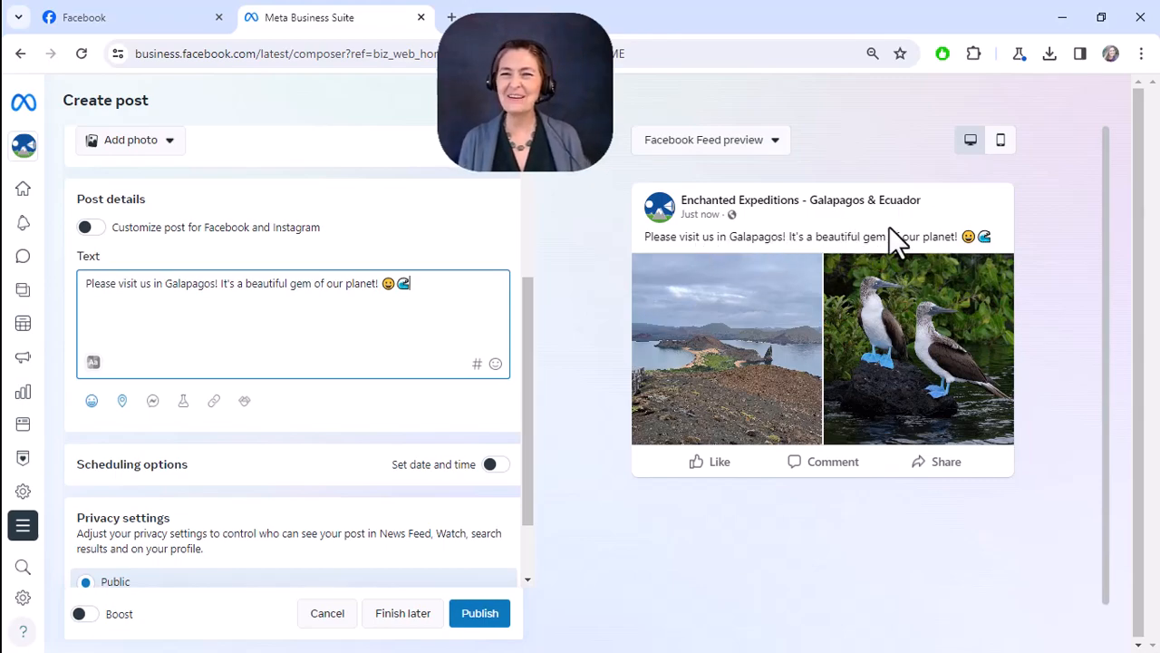
# - Check the post's Instagram Feed preview, and return to the Facebook Feed preview
pyautogui.click(766, 147)
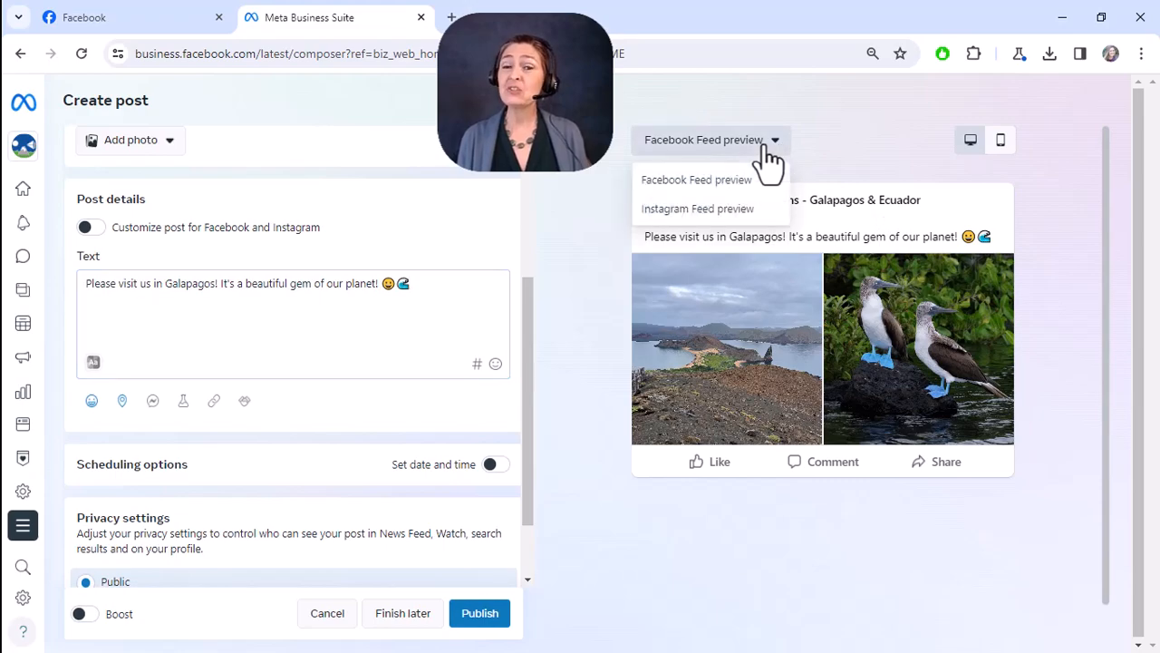
pyautogui.click(700, 210)
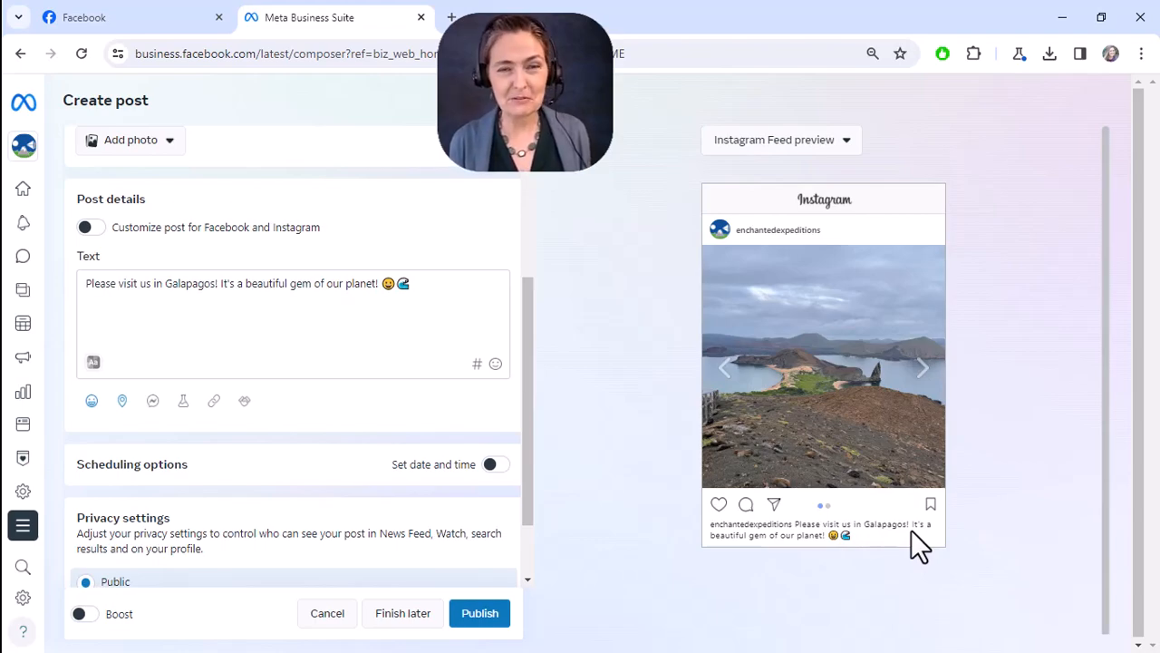
pyautogui.click(843, 143)
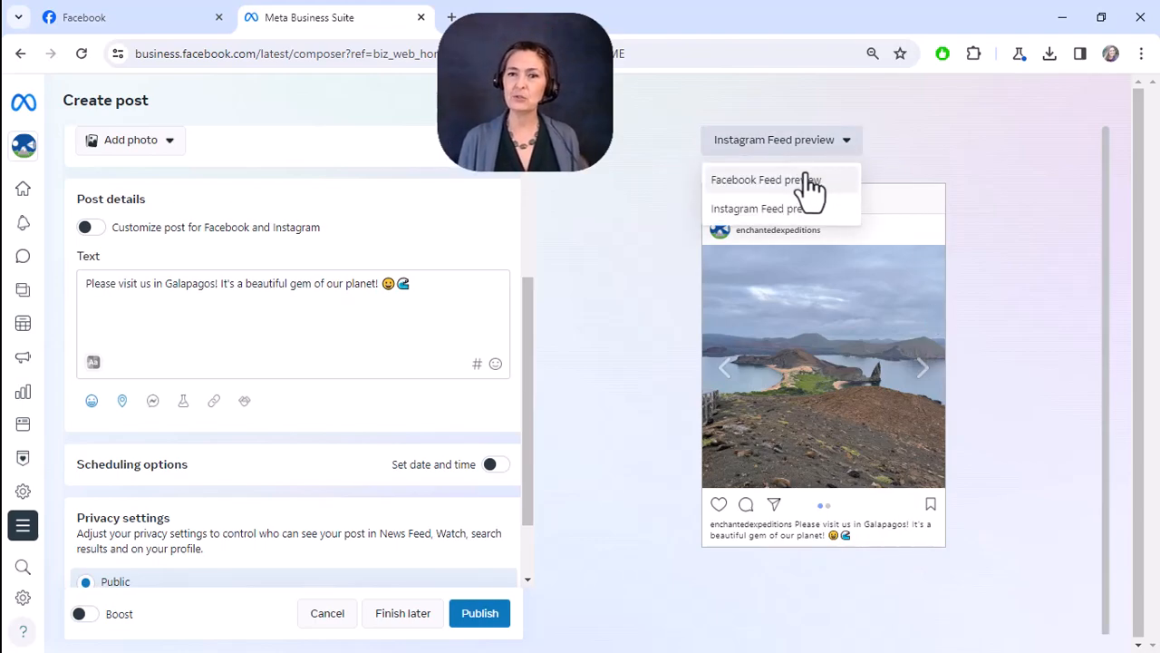
pyautogui.click(805, 181)
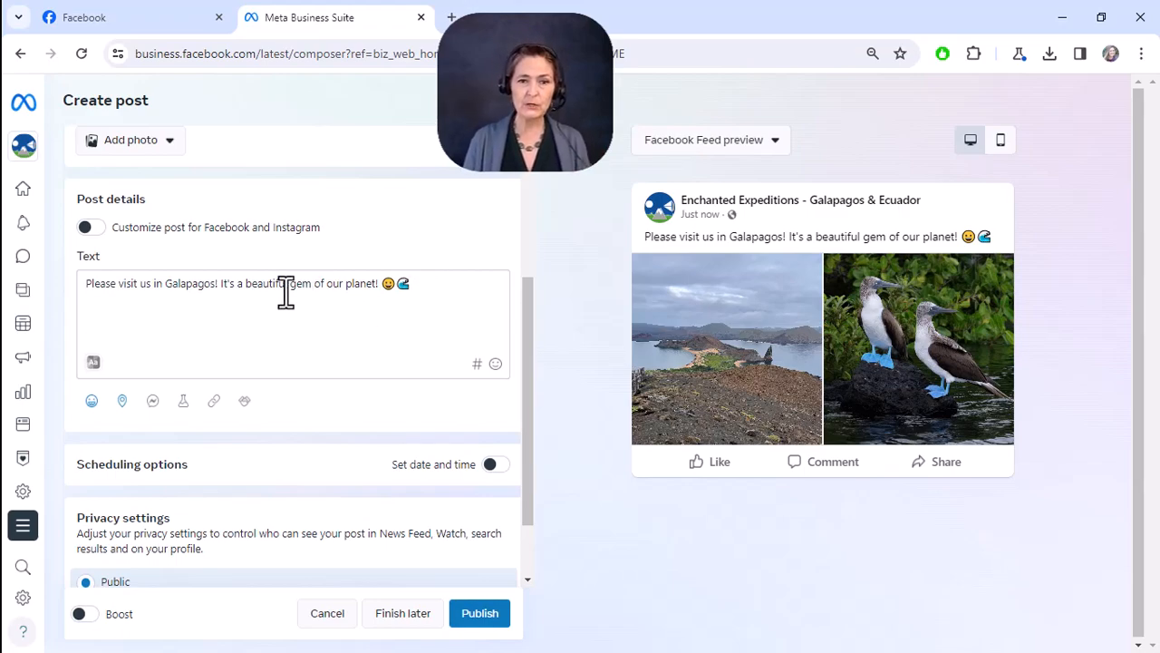
# - Turn on separate customization of the post for Facebook and Instagram, and check both text versions
pyautogui.click(101, 228)
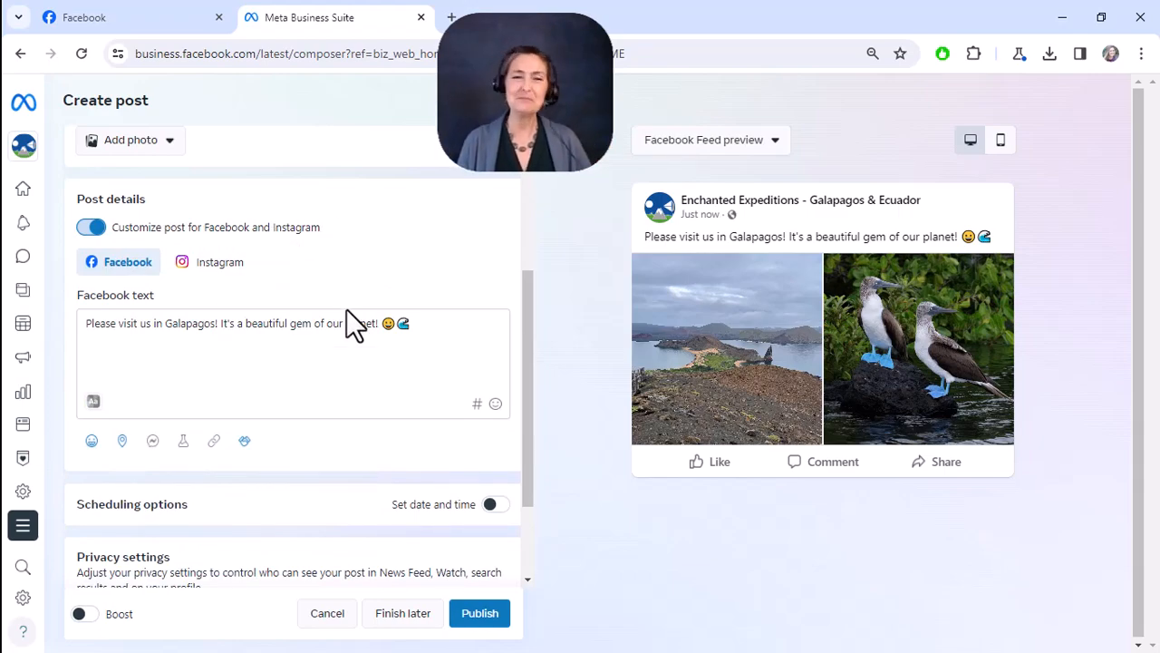
pyautogui.click(219, 268)
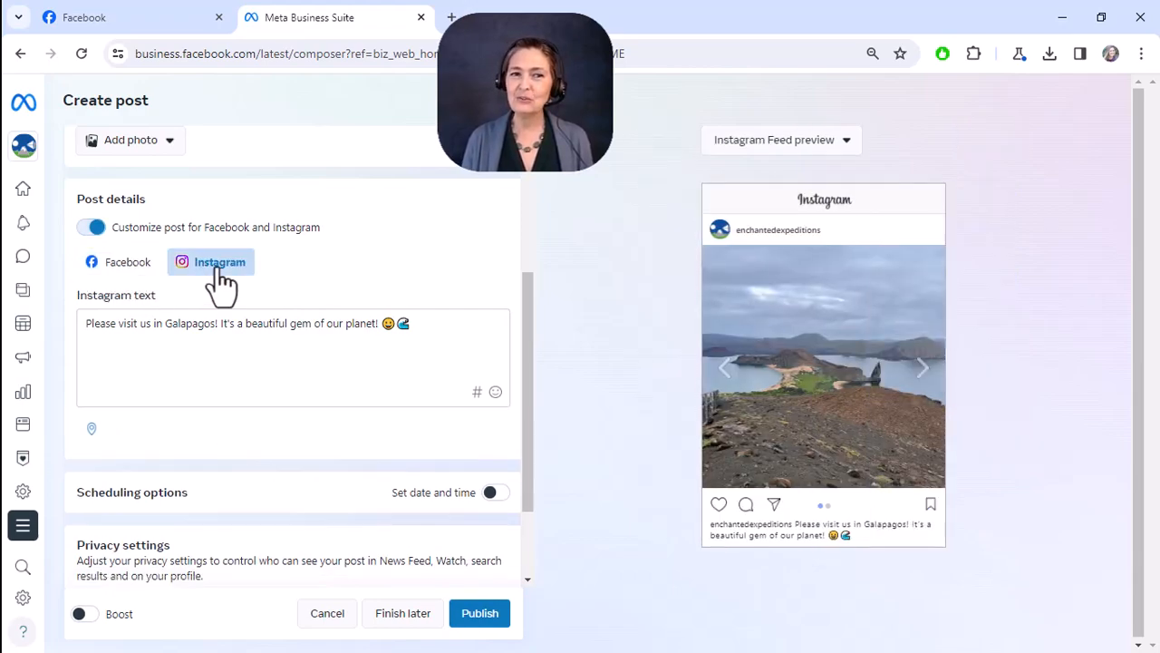
pyautogui.click(124, 277)
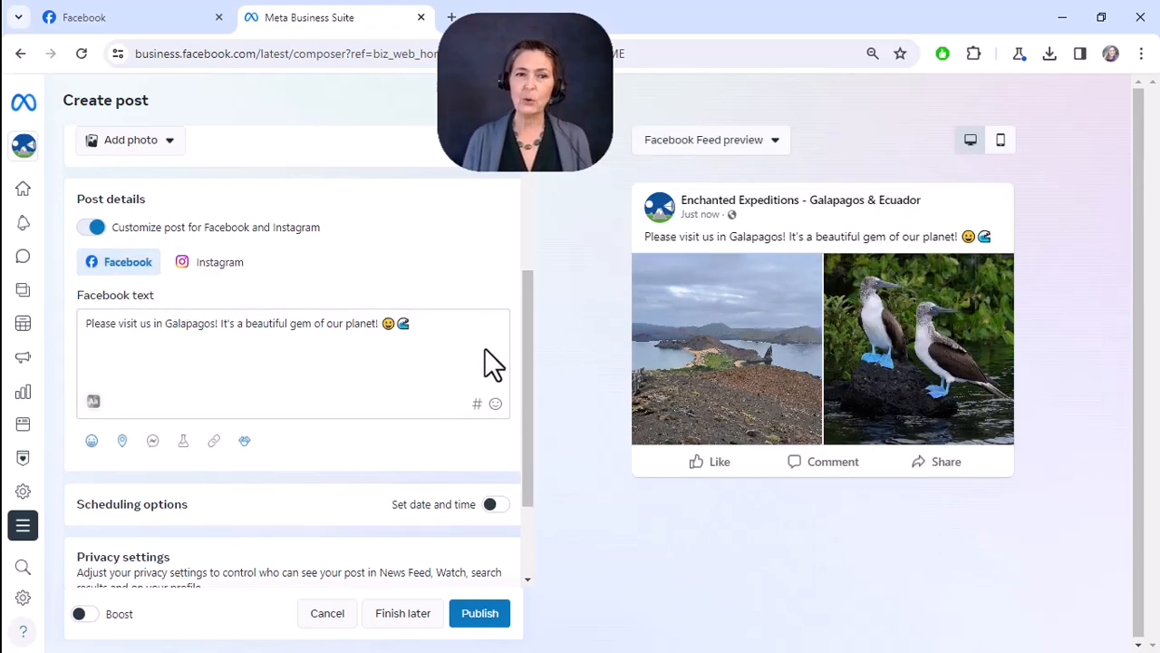
pyautogui.click(446, 324)
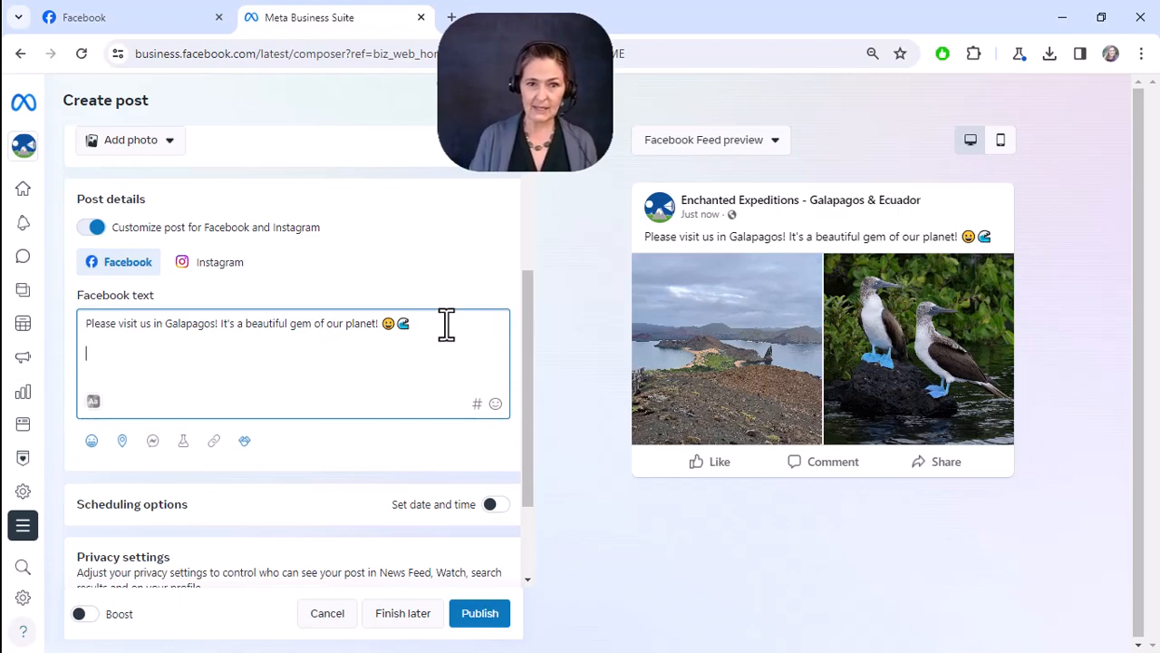
pyautogui.press('Return')
pyautogui.press('Return')
pyautogui.write('Visit our v')
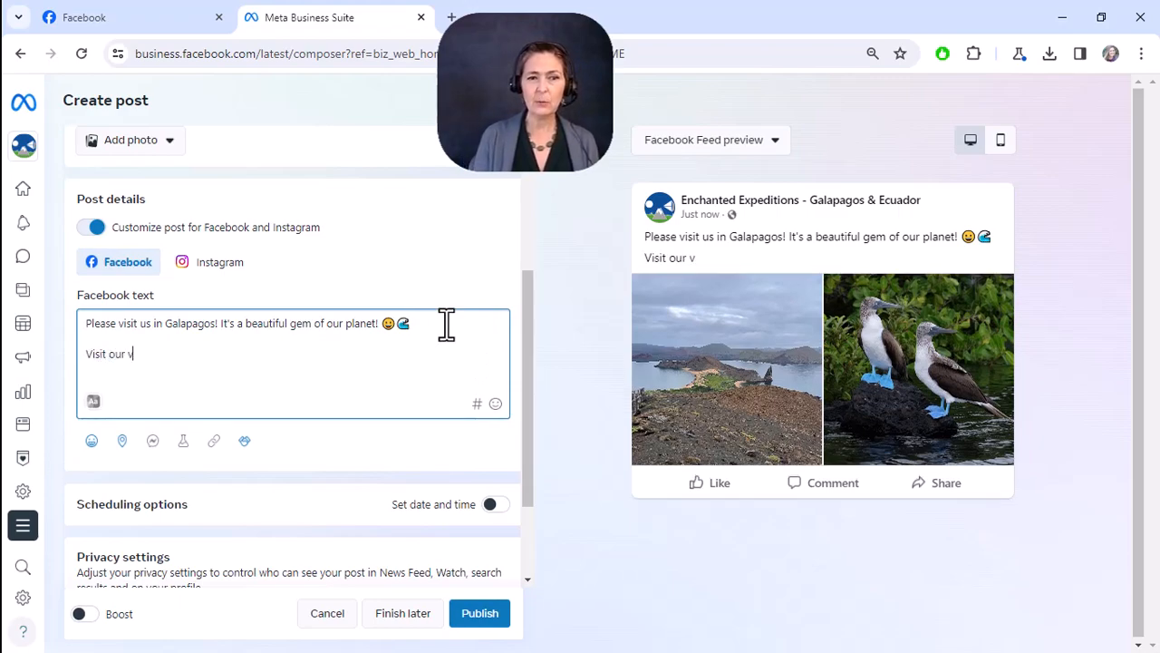
pyautogui.press('BackSpace')
pyautogui.write('web')
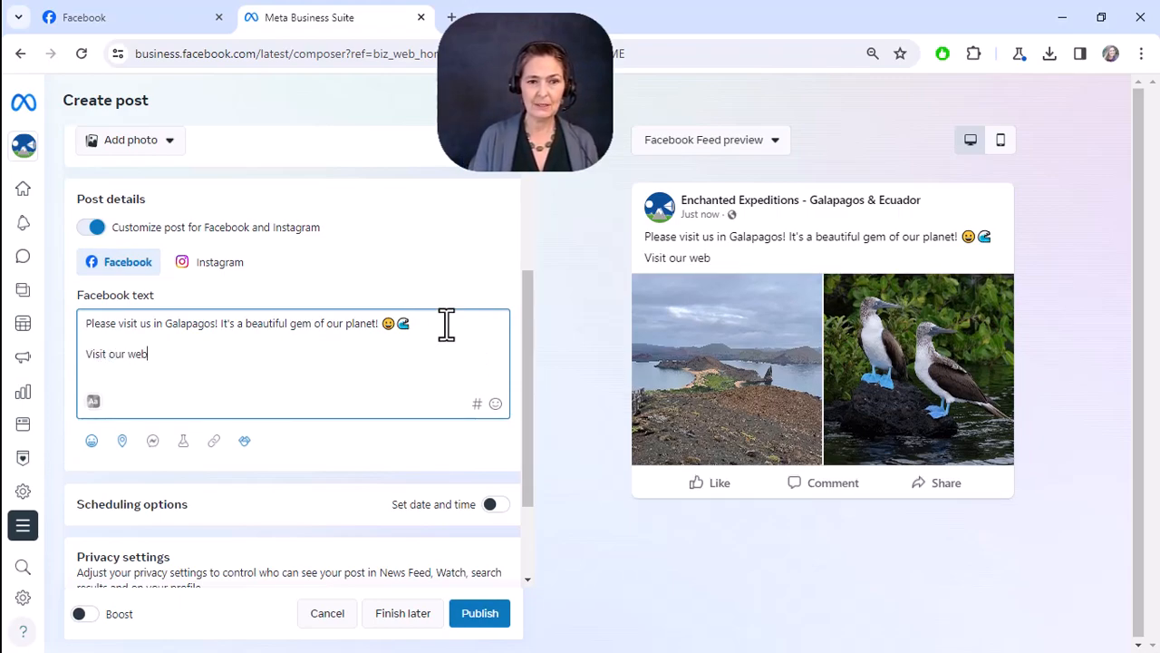
pyautogui.write('site to learn mo')
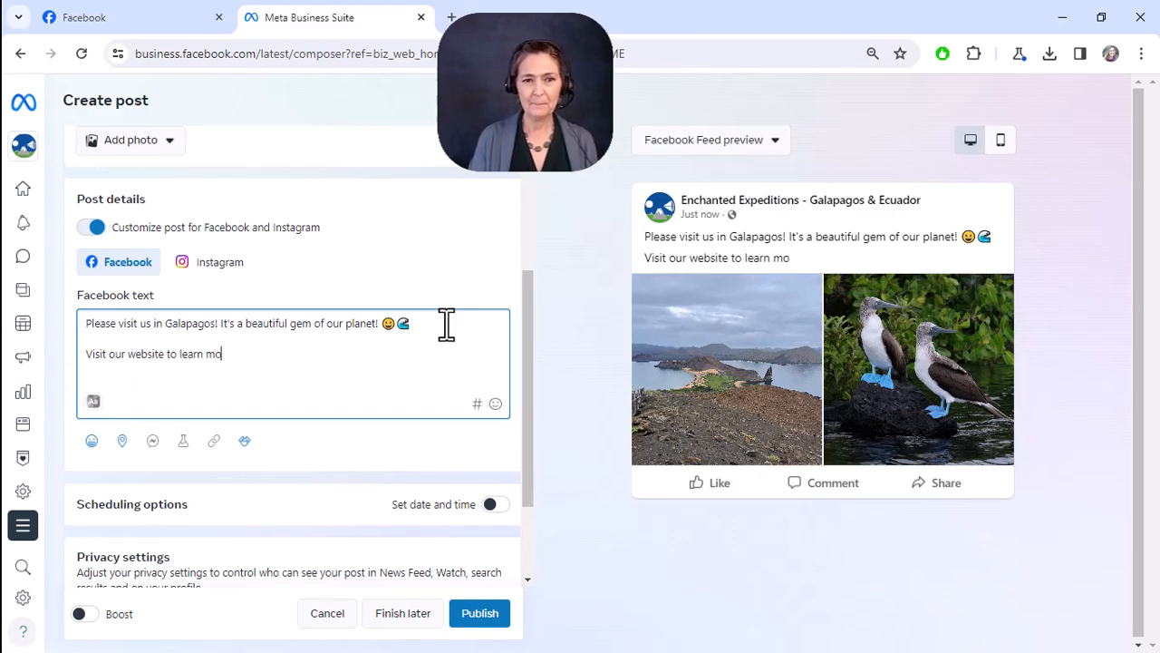
pyautogui.write('re: www.')
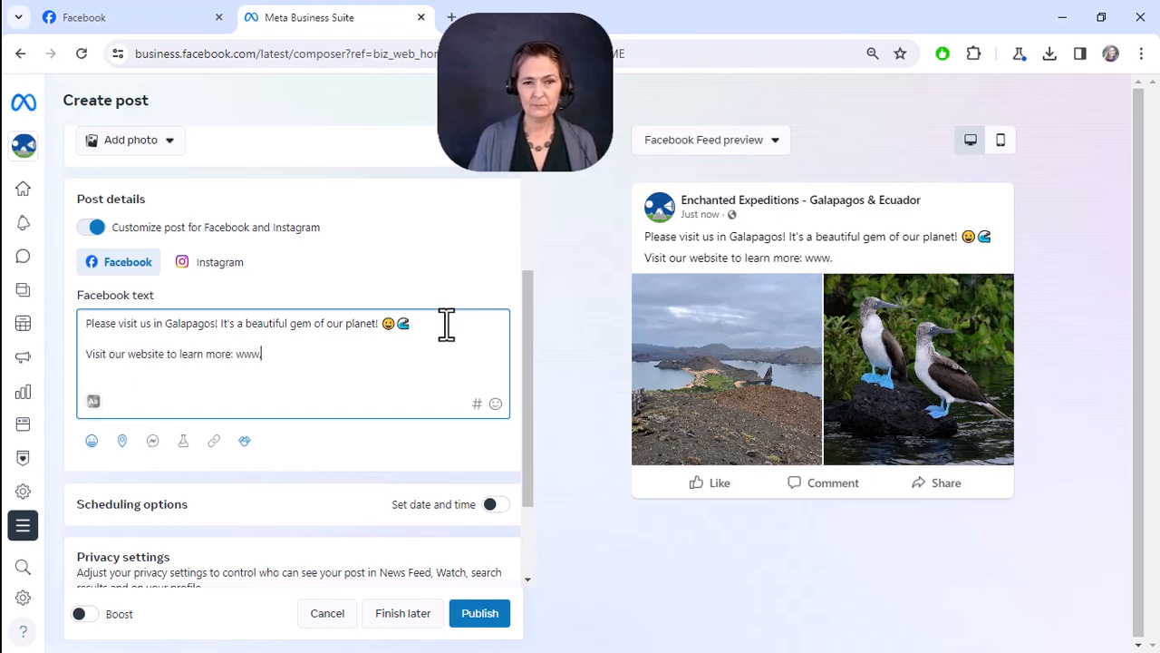
pyautogui.write('enchantede')
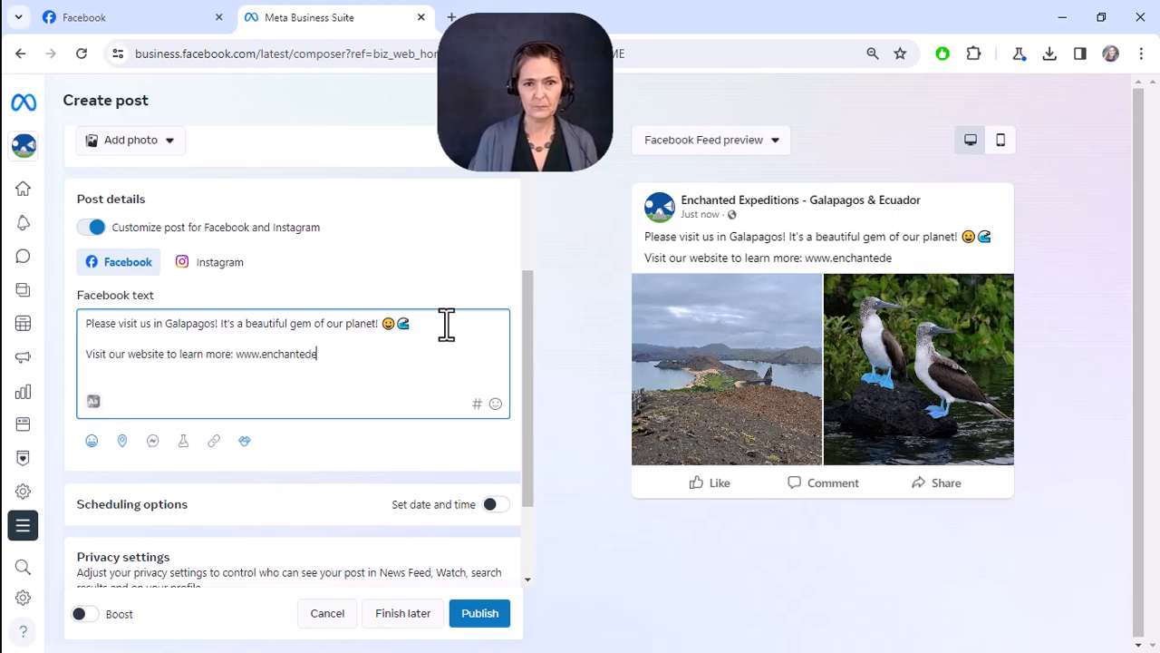
pyautogui.write('xpeditions.com')
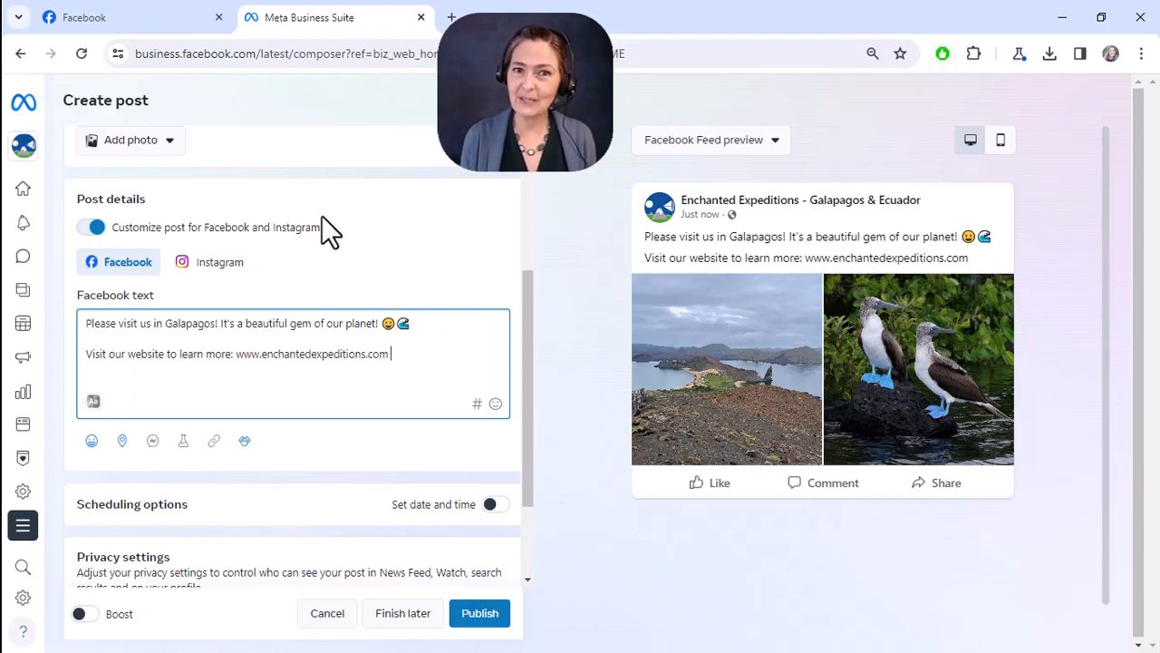
# - Add the line "Click the link in our bio to learn more!" below the Instagram caption, and compare it with the Facebook version
pyautogui.click(221, 269)
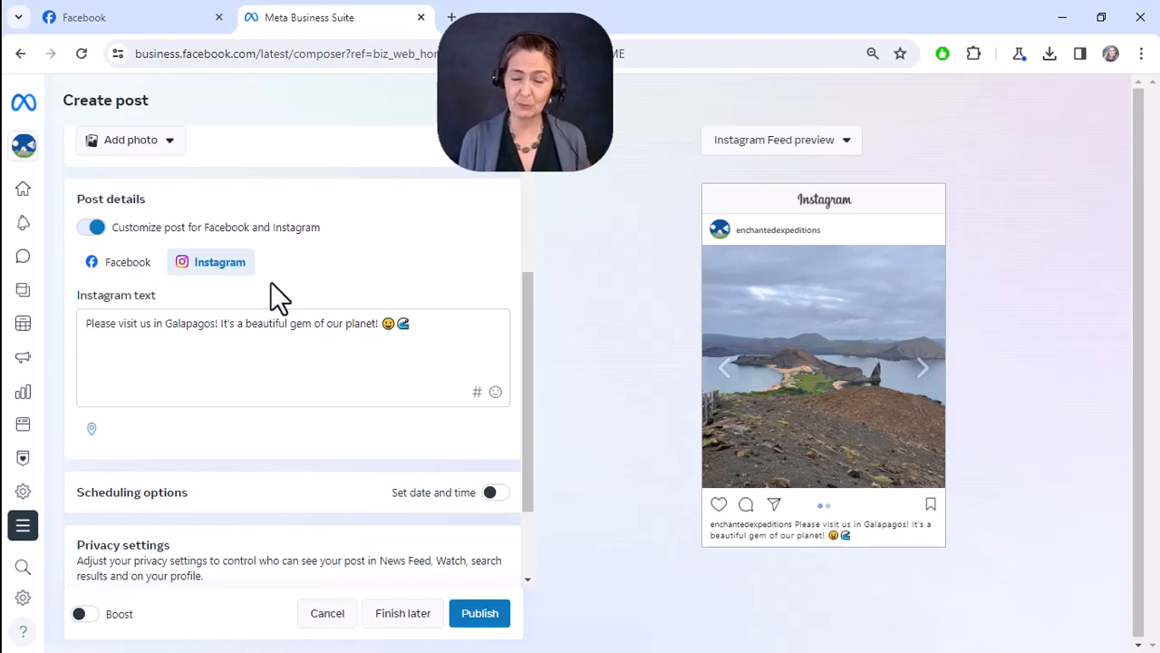
pyautogui.click(426, 325)
pyautogui.press('Return')
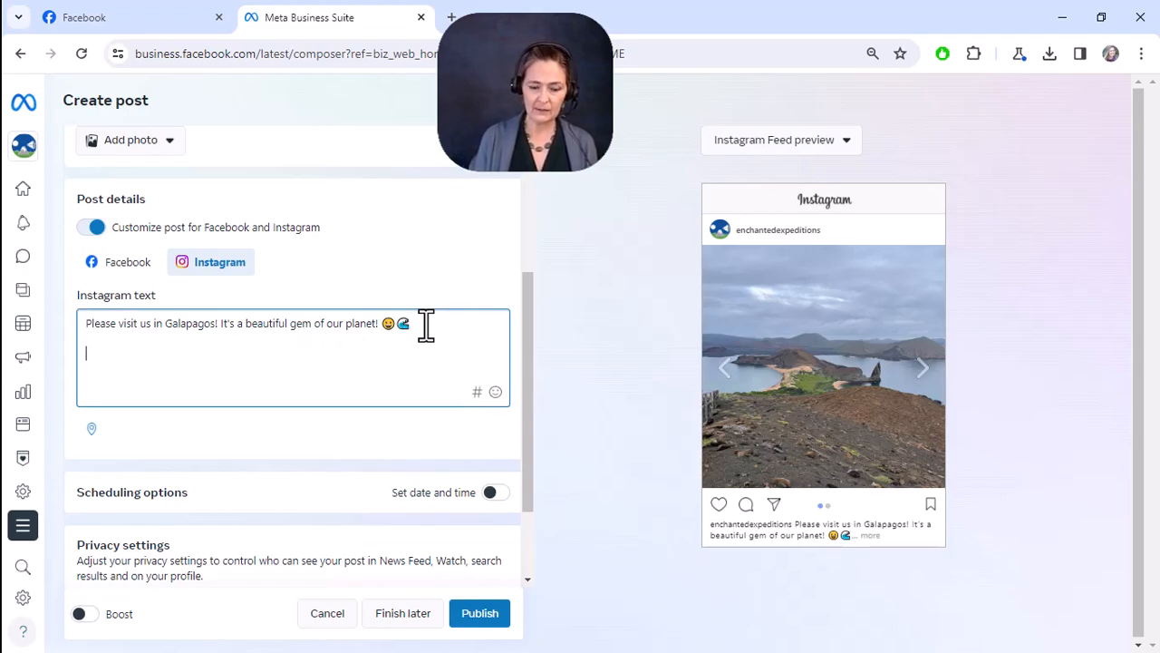
pyautogui.write('Click the')
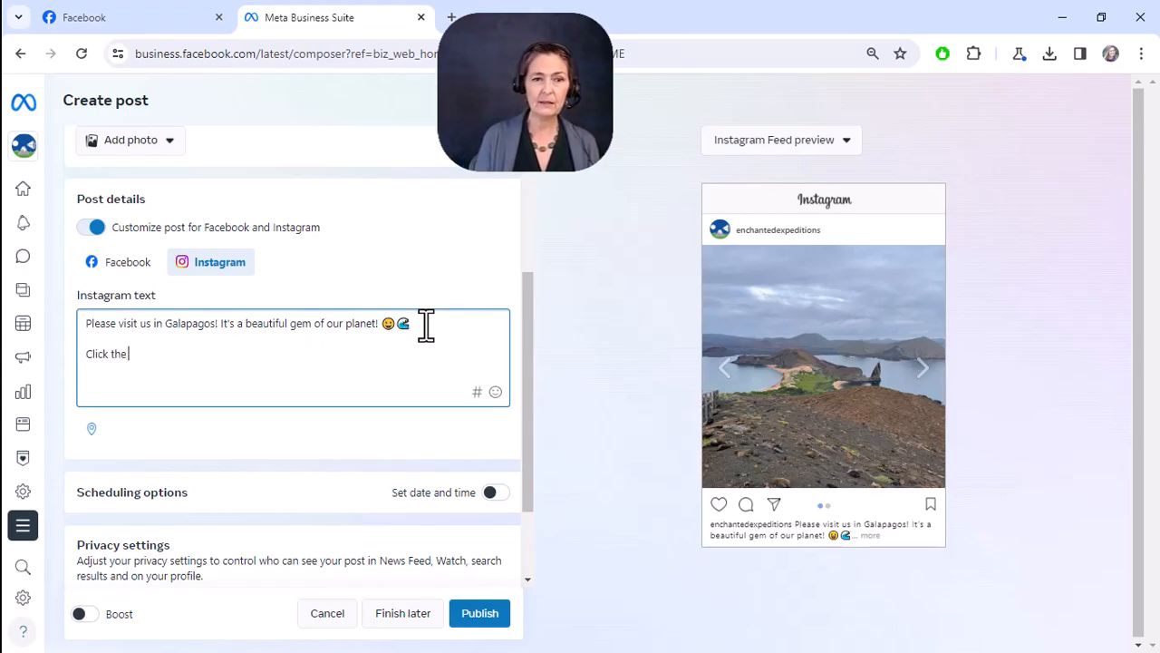
pyautogui.write(' link in our bio ')
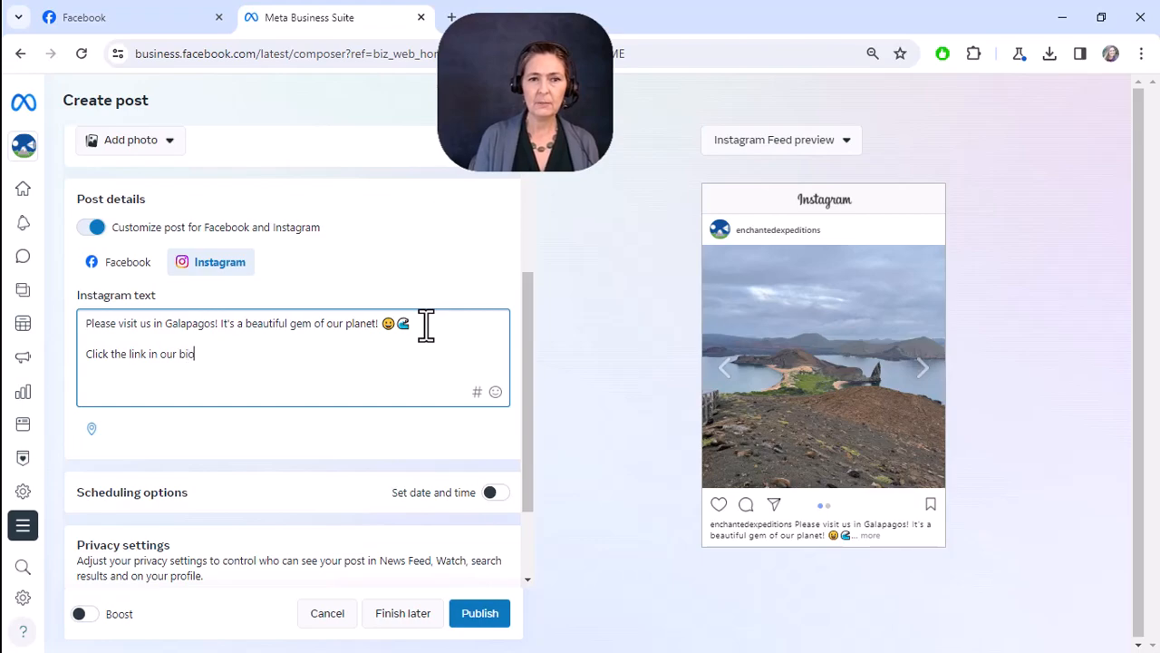
pyautogui.write('to learn more!')
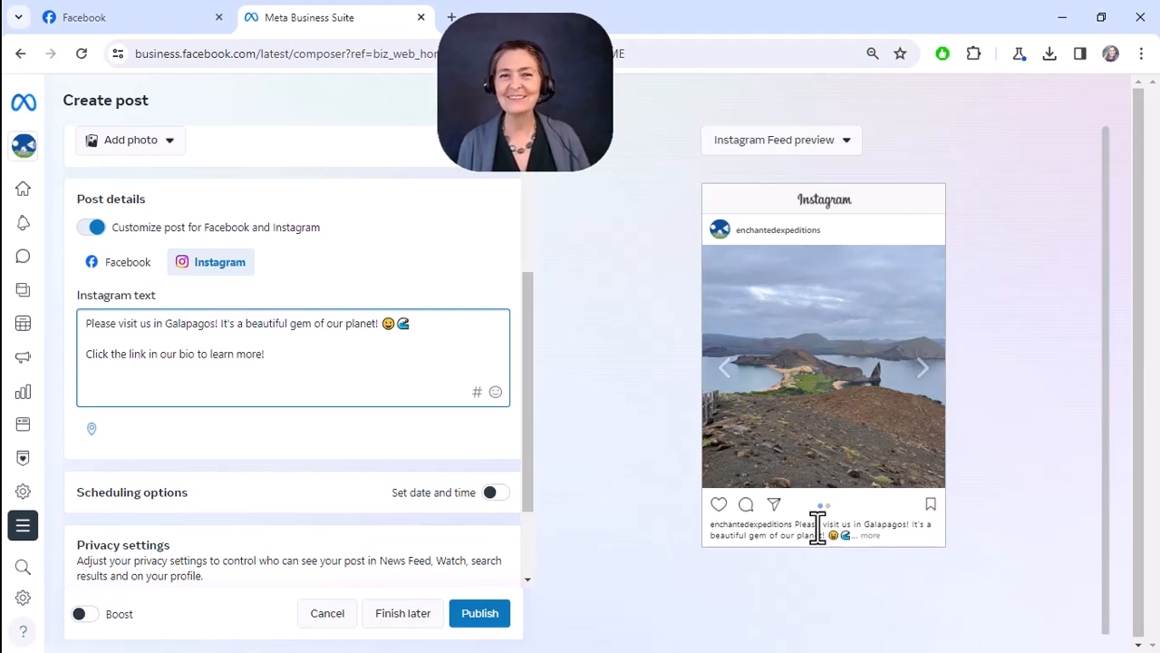
pyautogui.click(134, 271)
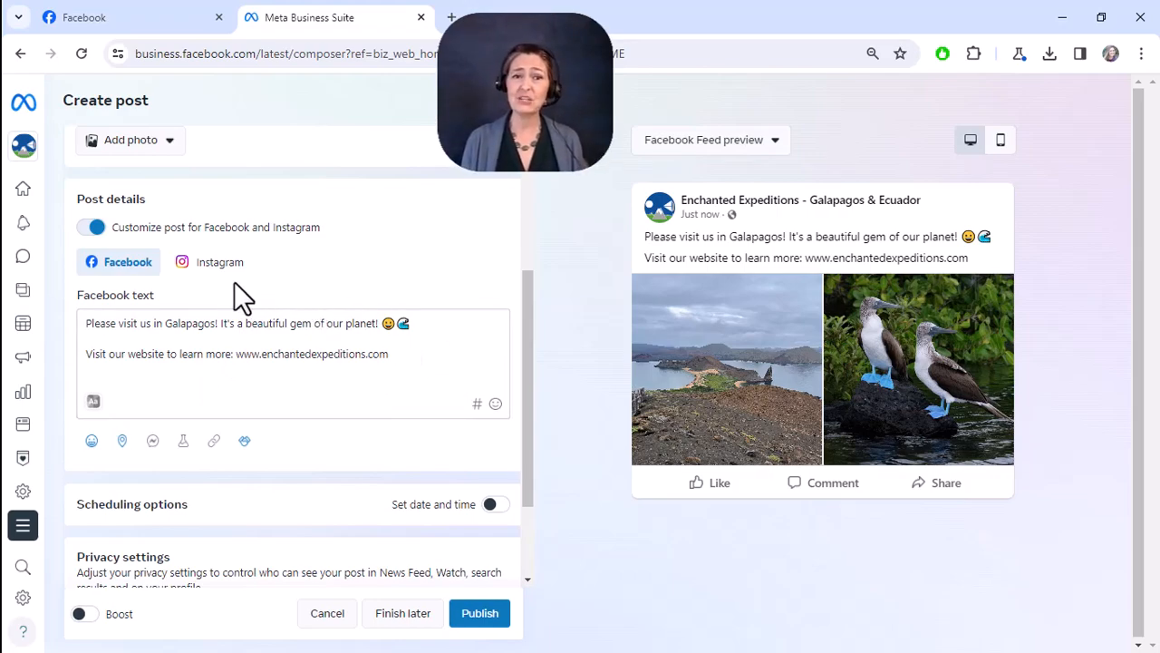
pyautogui.click(208, 264)
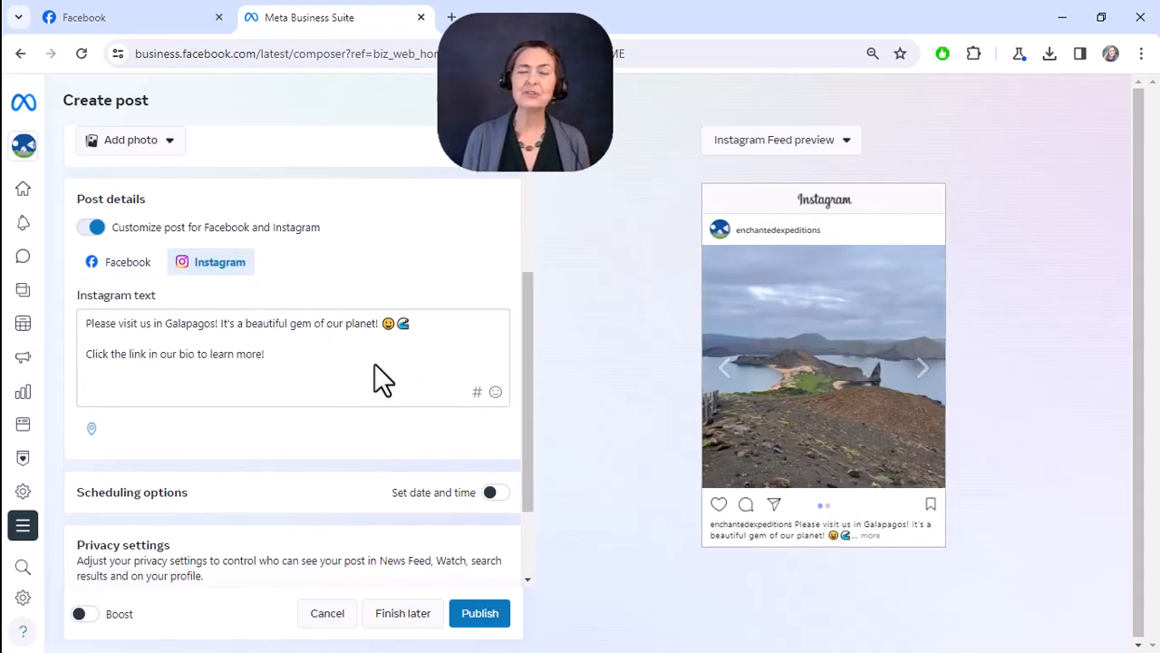
# - Turn on scheduling and save the suggested active times Jan 2, 4:00 PM for Facebook and Jan 3, 9:00 AM for Instagram
pyautogui.scroll(-1, 381, 417)
pyautogui.scroll(-1, 383, 431)
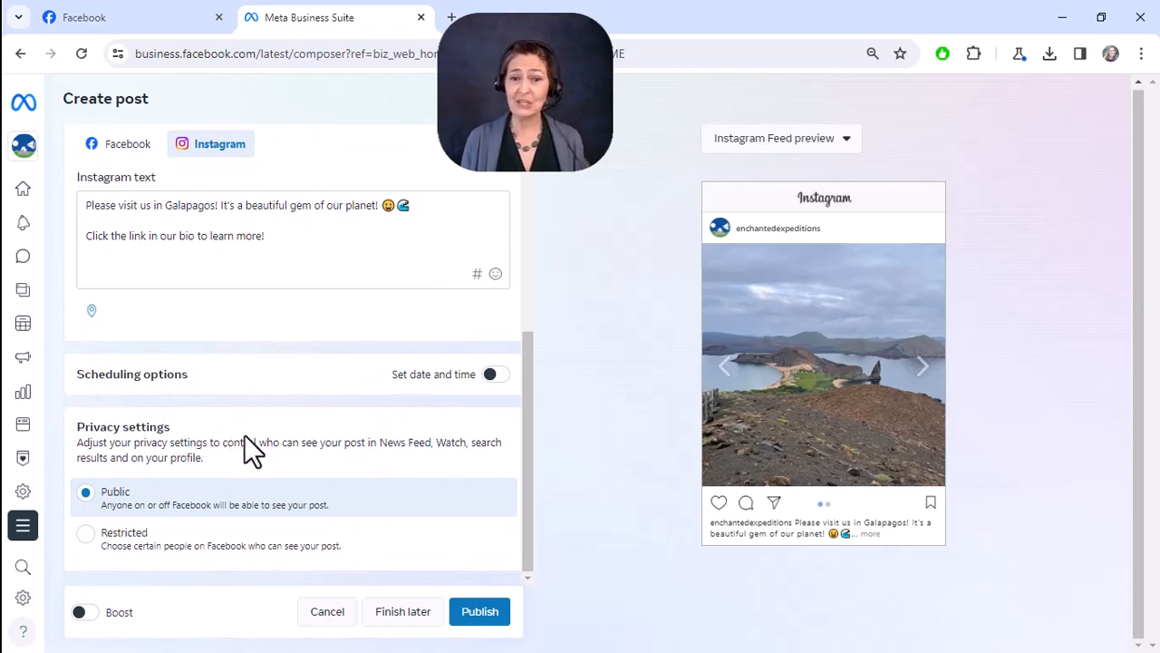
pyautogui.click(497, 377)
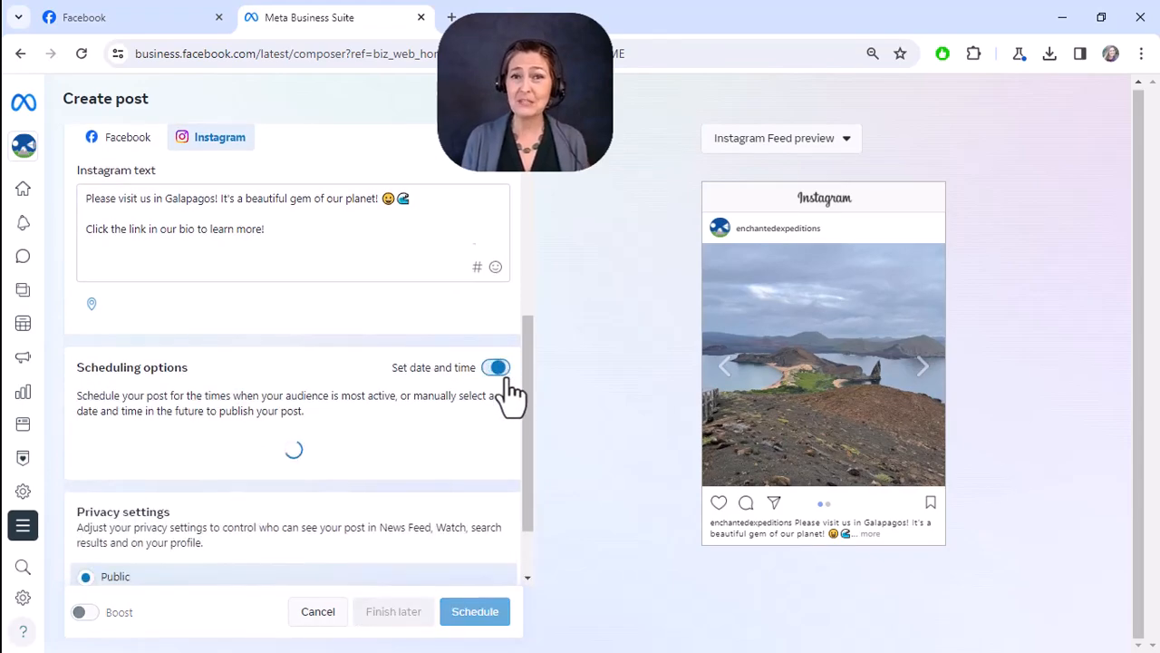
pyautogui.scroll(-1, 505, 393)
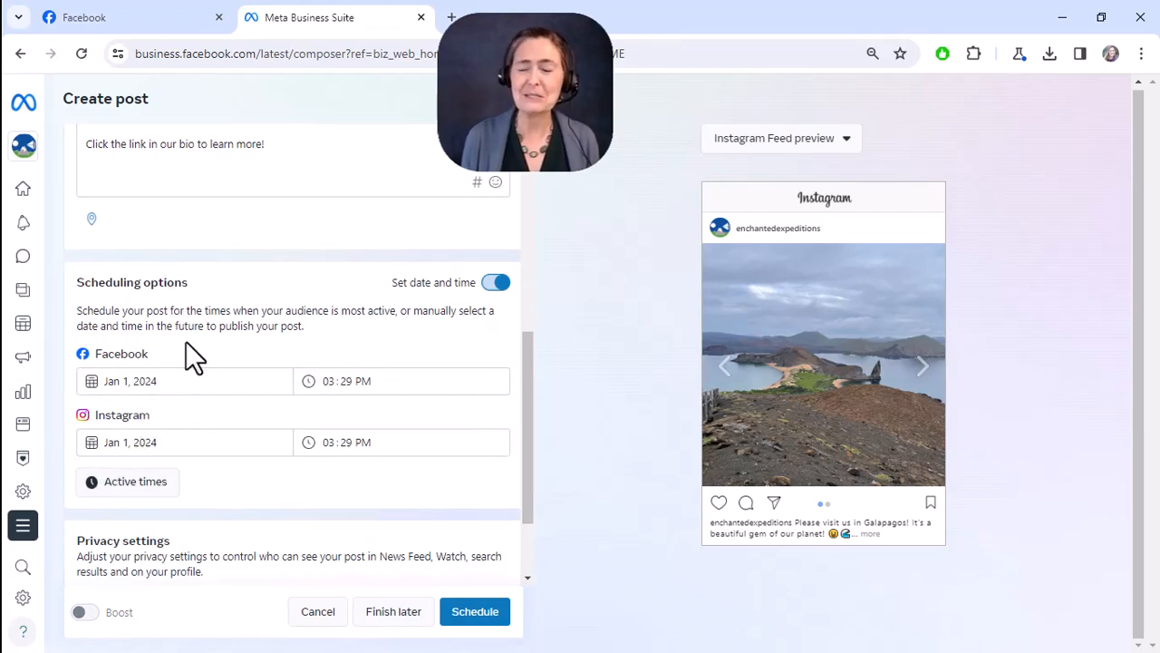
pyautogui.click(130, 483)
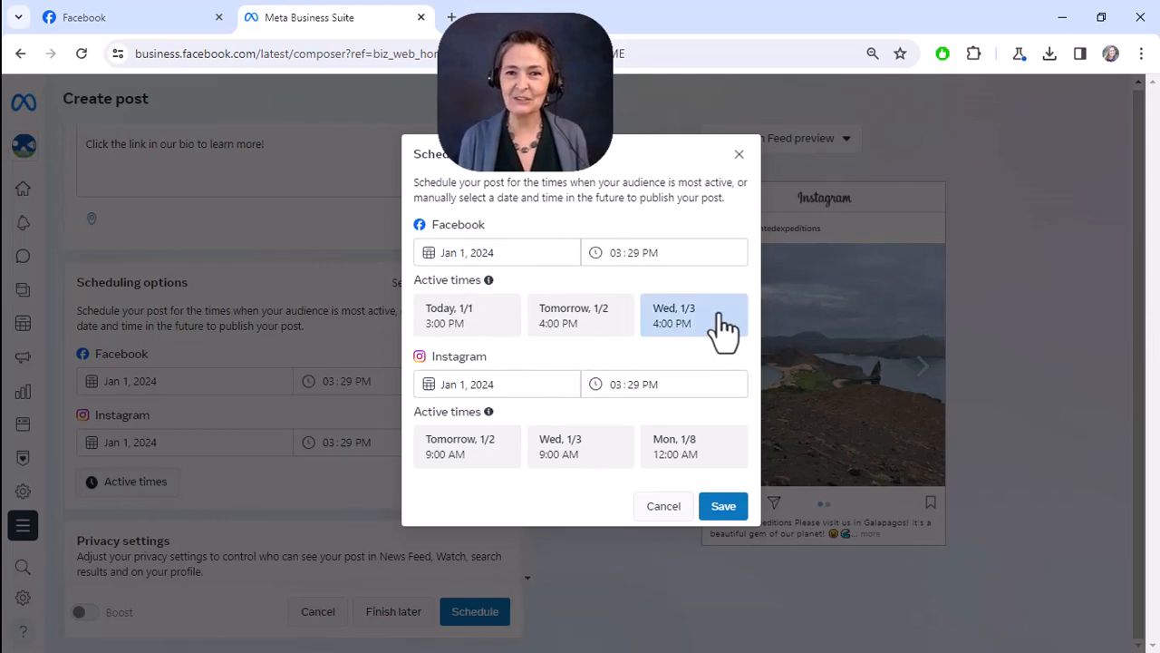
pyautogui.click(564, 332)
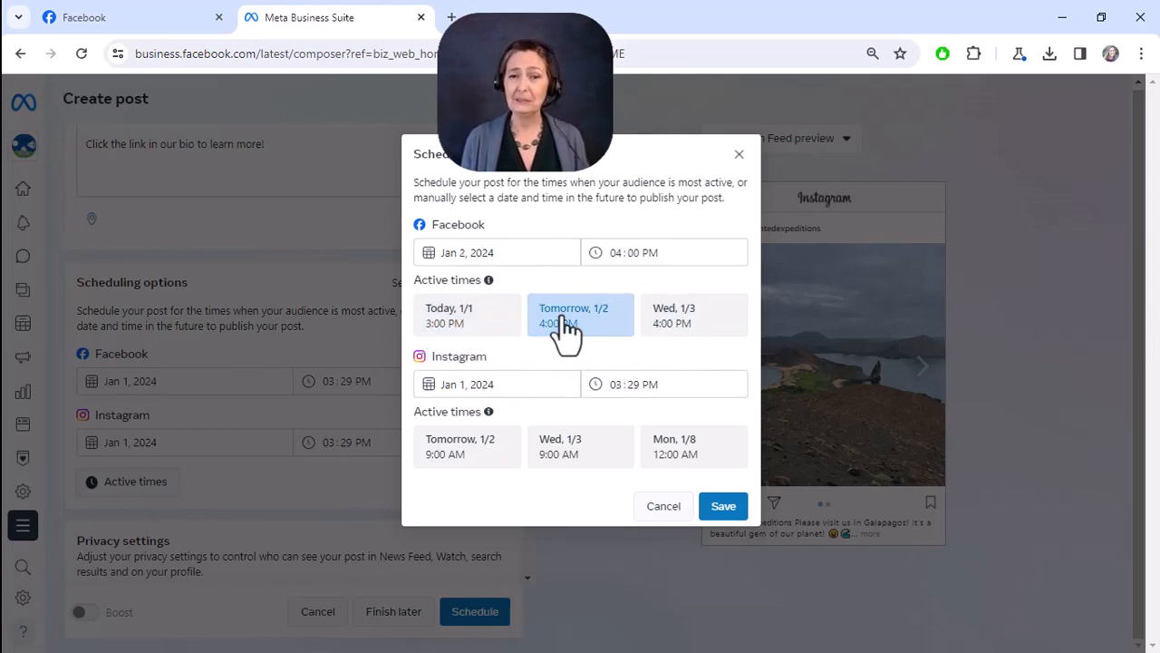
pyautogui.click(551, 464)
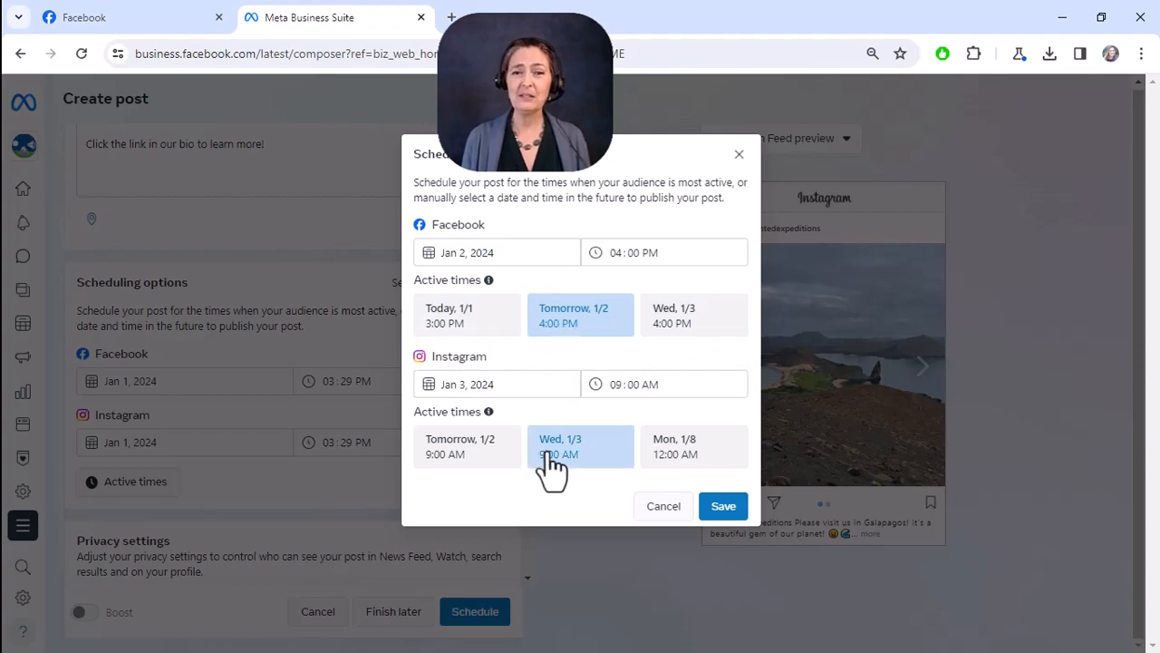
pyautogui.click(724, 508)
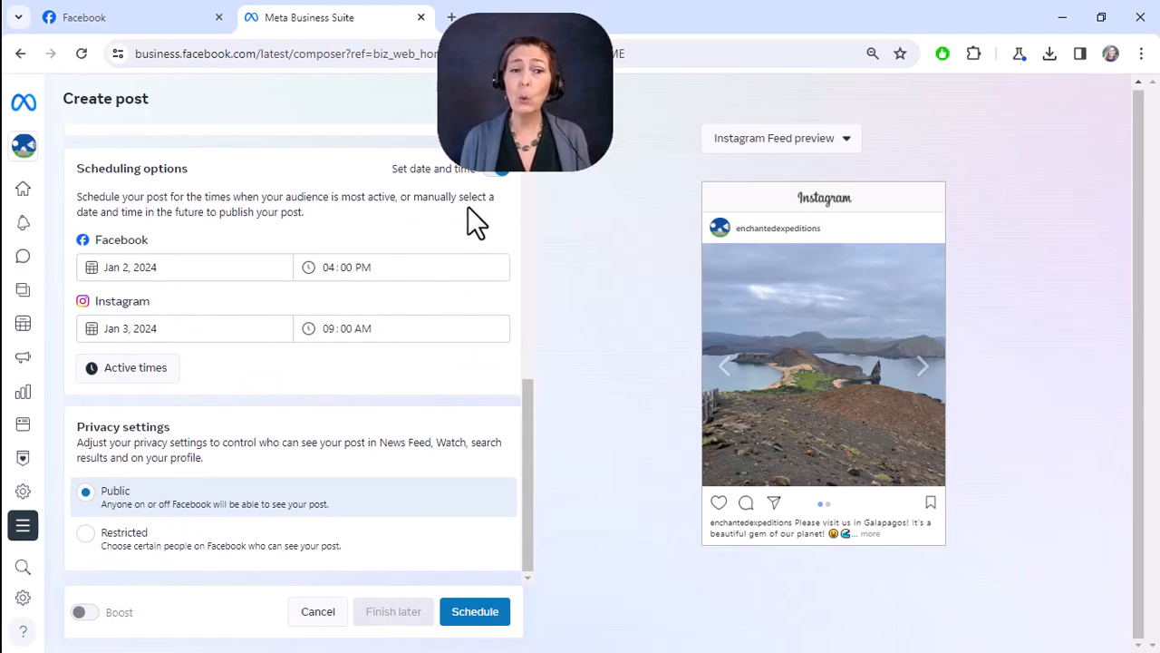
# - Set the Facebook publishing date to Jan 6, 2024 and its time to 9:15 AM in the scheduling options
pyautogui.click(163, 267)
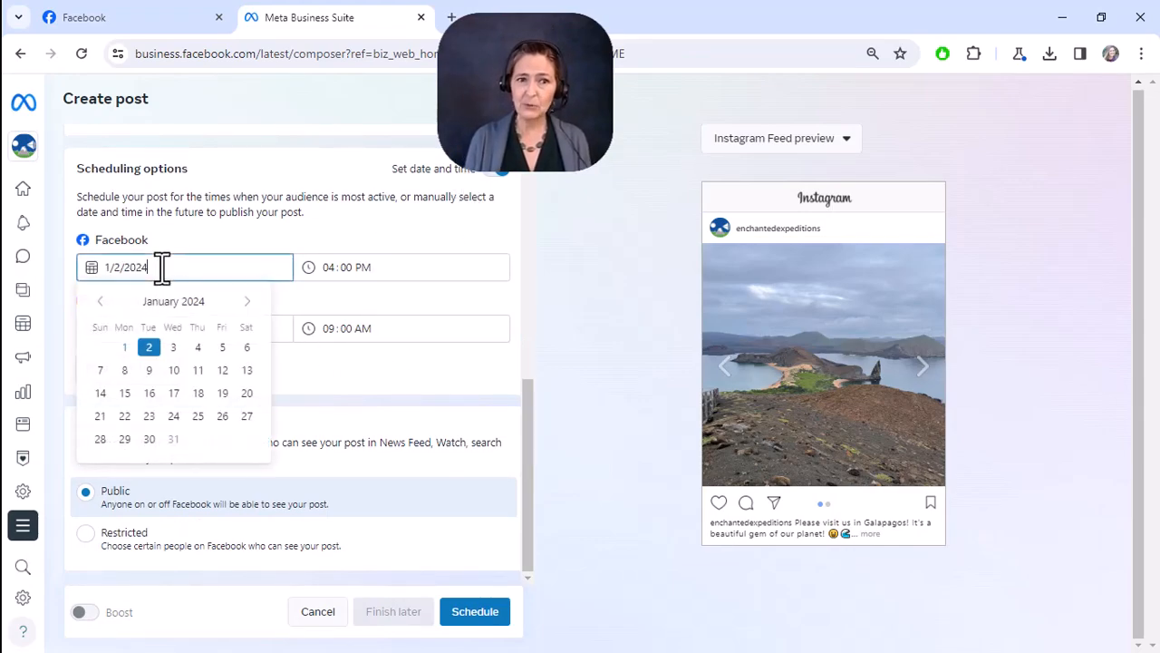
pyautogui.click(248, 349)
pyautogui.click(336, 267)
pyautogui.write('9')
pyautogui.click(367, 268)
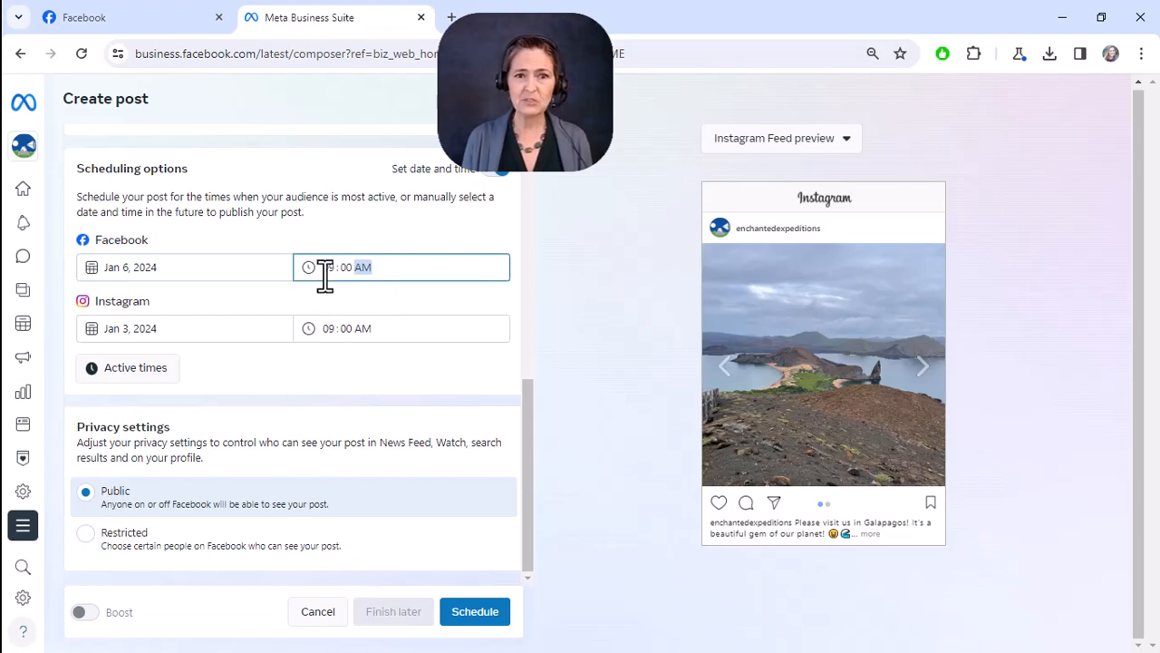
pyautogui.click(328, 270)
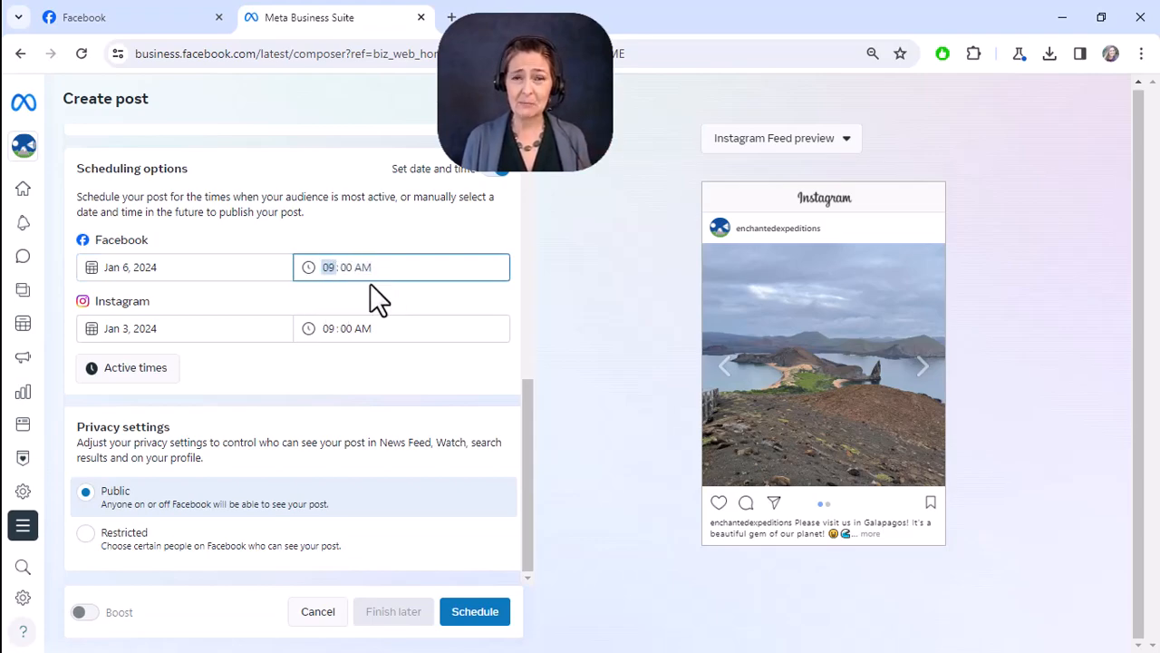
pyautogui.click(349, 270)
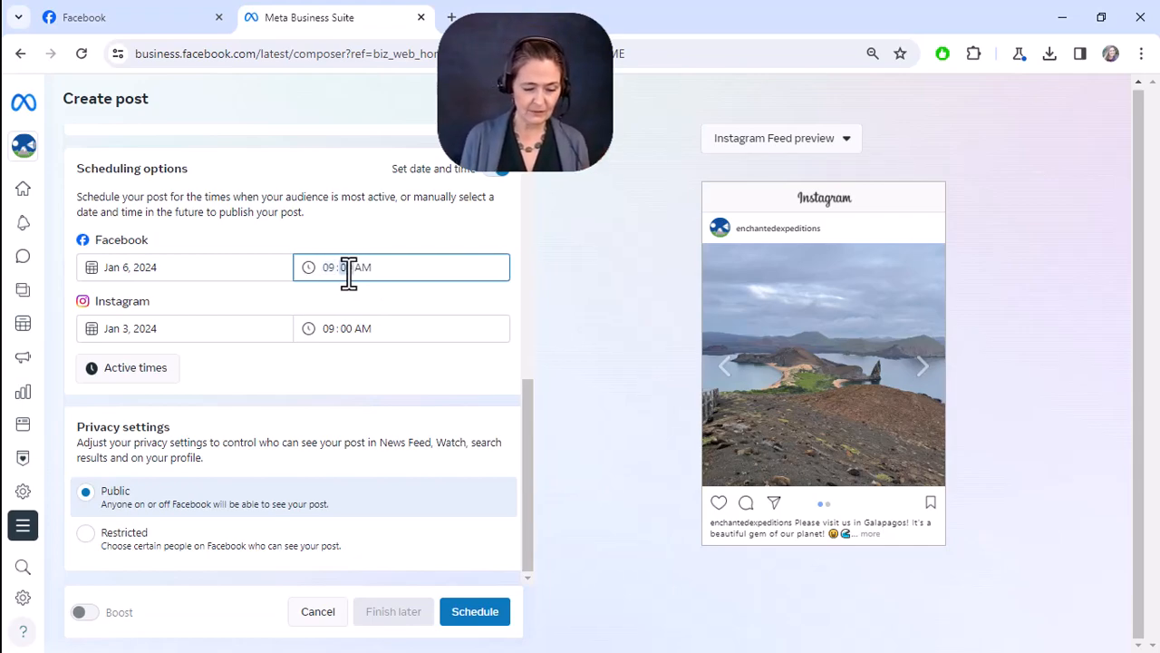
pyautogui.write('15')
pyautogui.click(367, 267)
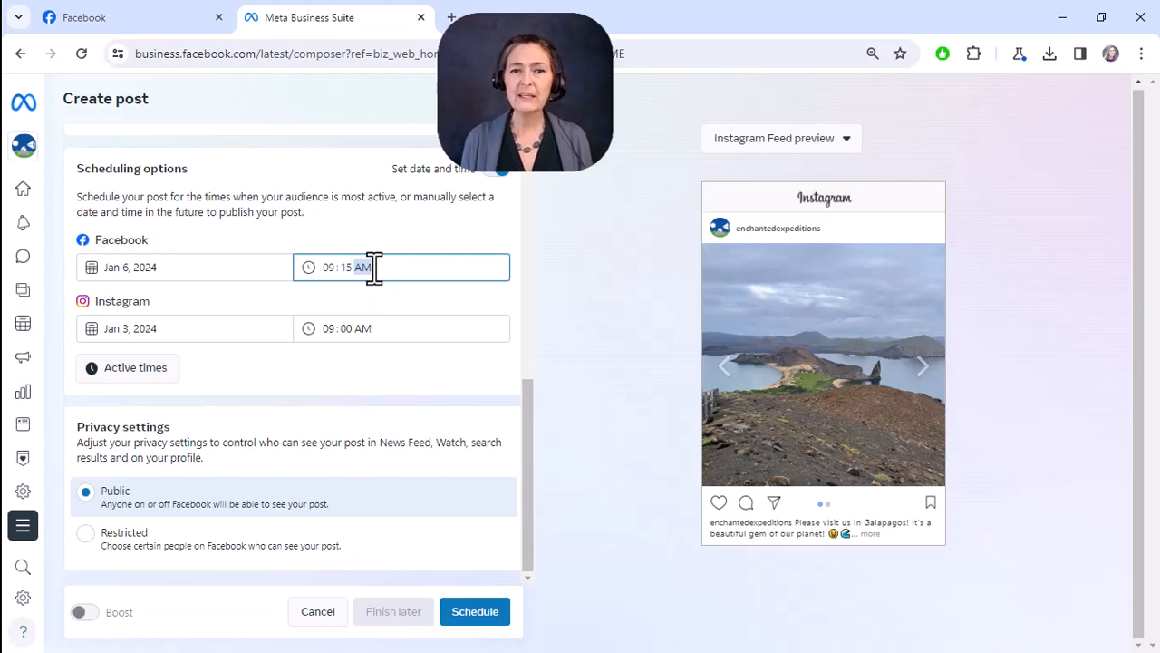
pyautogui.write('p')
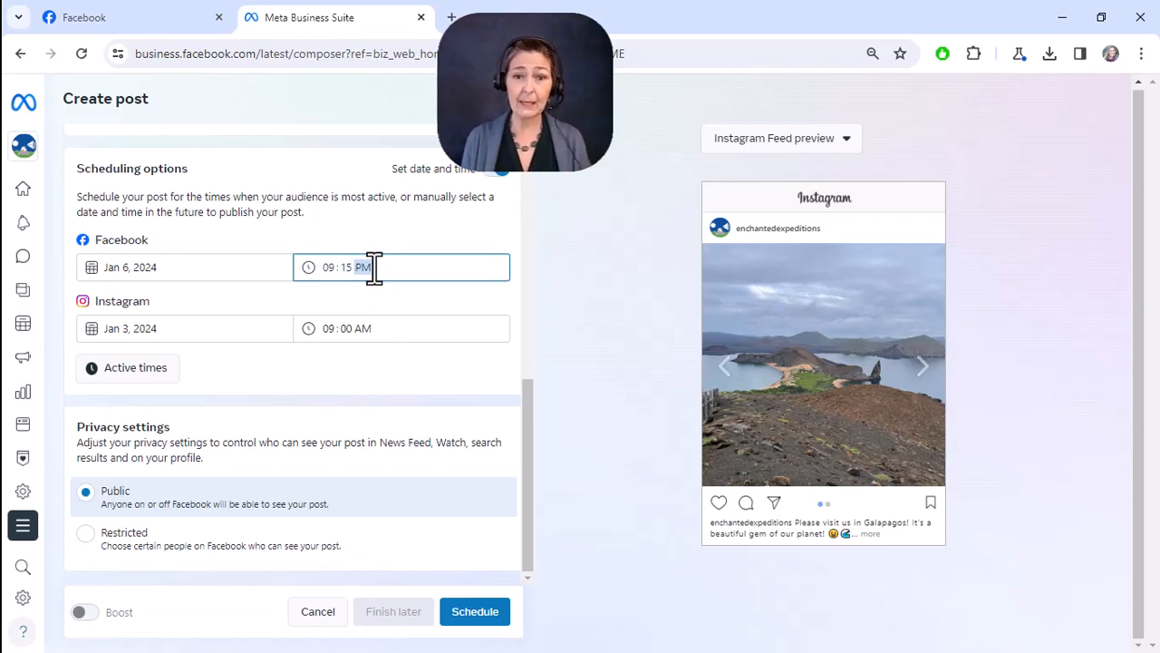
pyautogui.write('a')
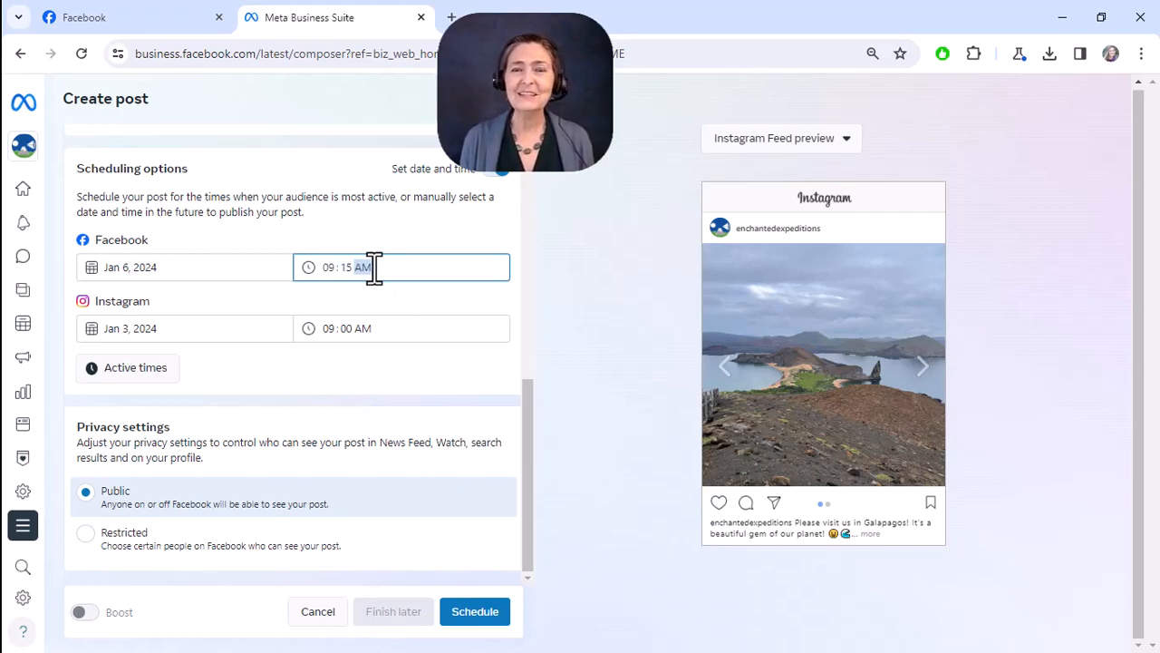
# - Set the Instagram publishing date to Jan 6, 2024 and its time to 9:30 AM
pyautogui.click(174, 332)
pyautogui.click(247, 406)
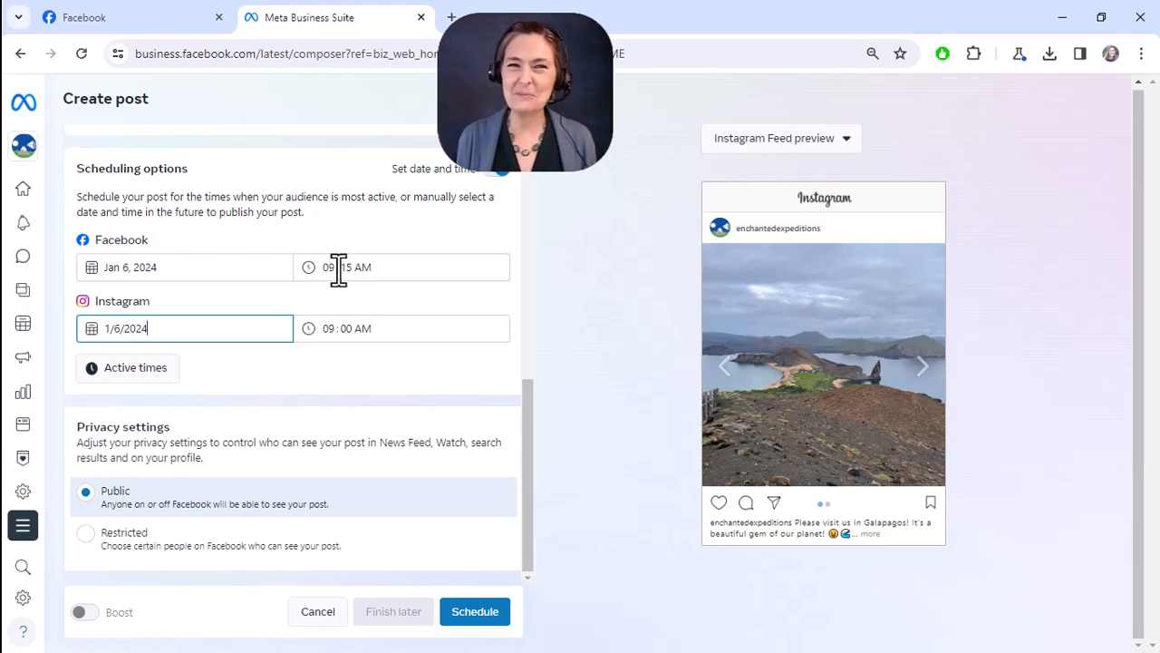
pyautogui.click(347, 336)
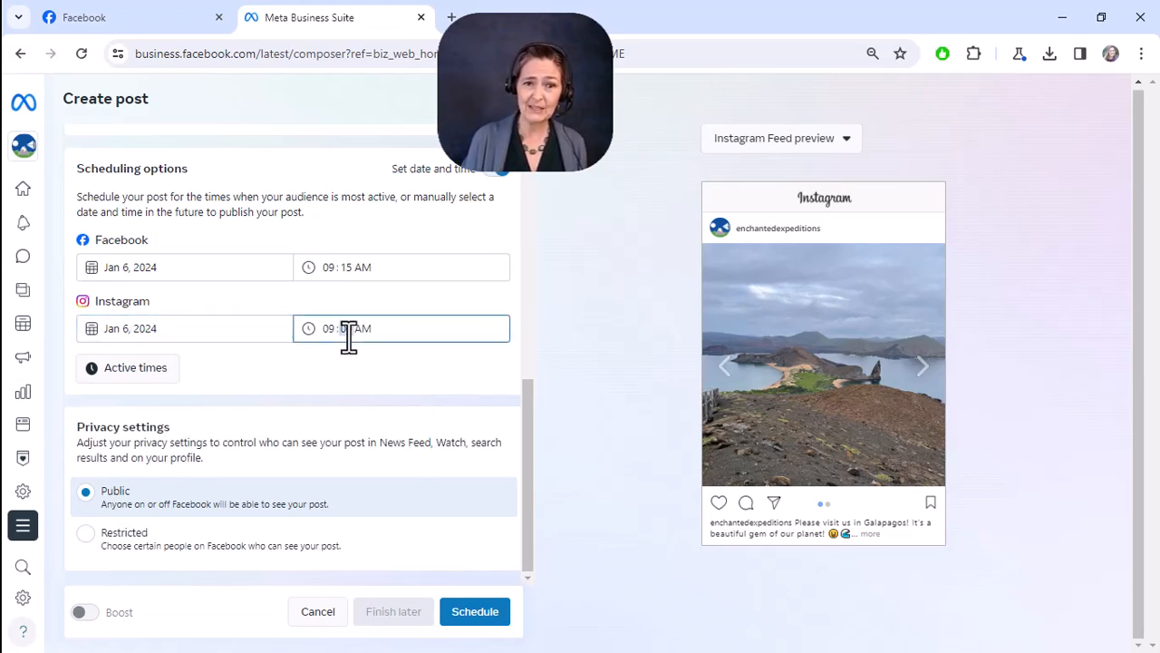
pyautogui.click(404, 328)
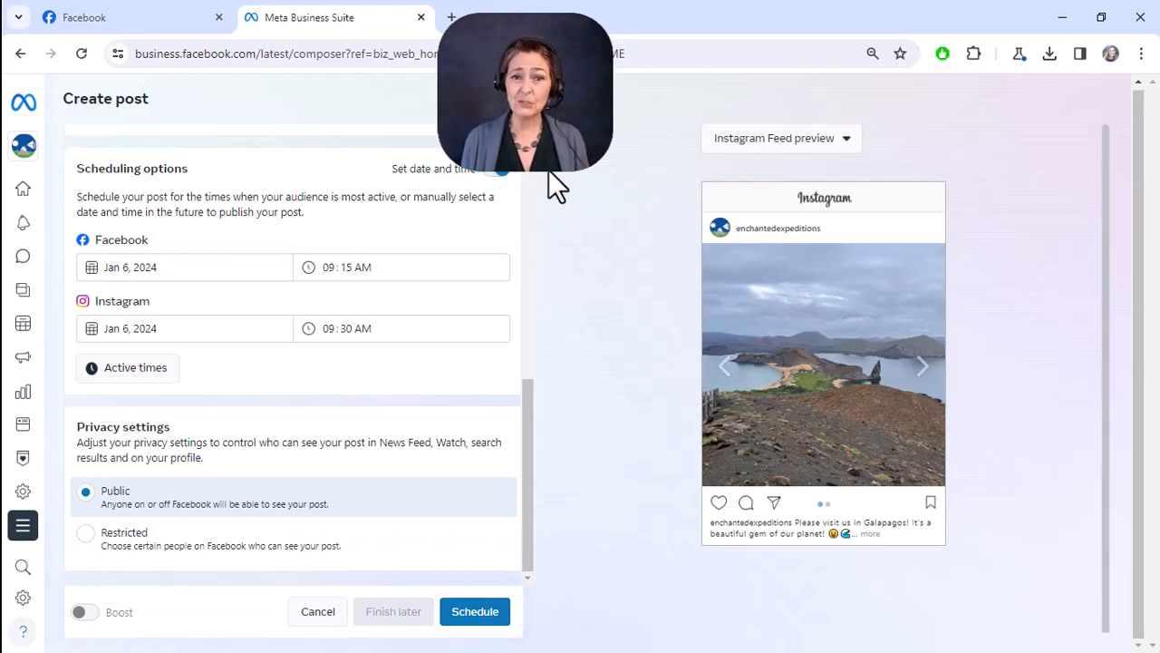
# - Turn off the set date and time option for the post
pyautogui.click(497, 170)
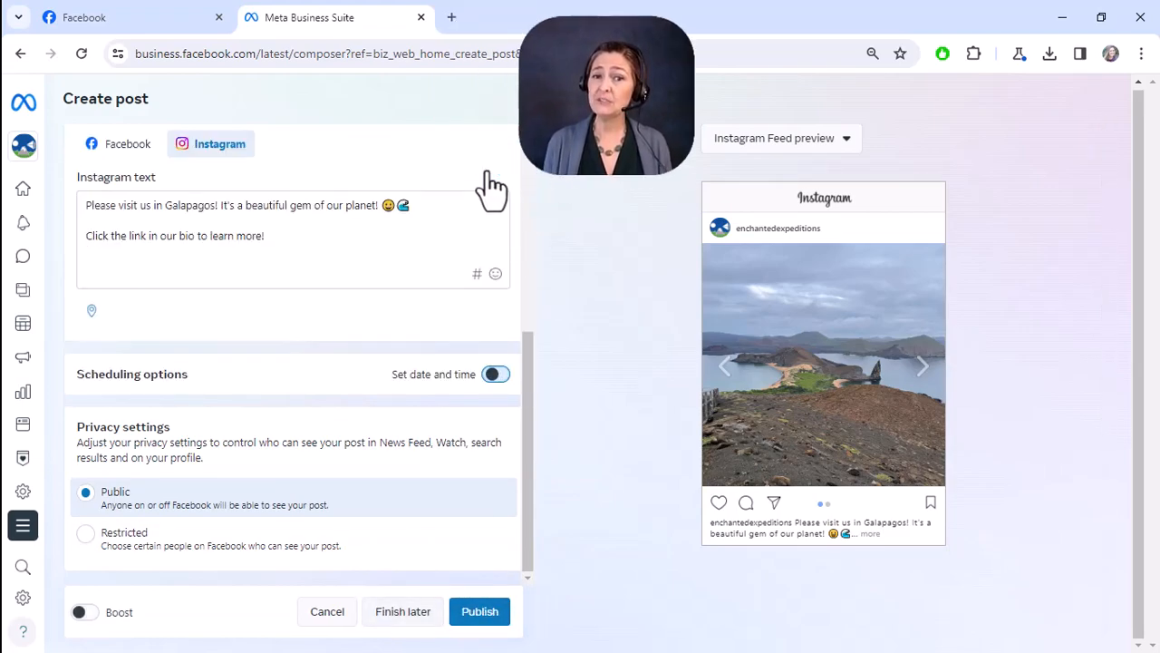